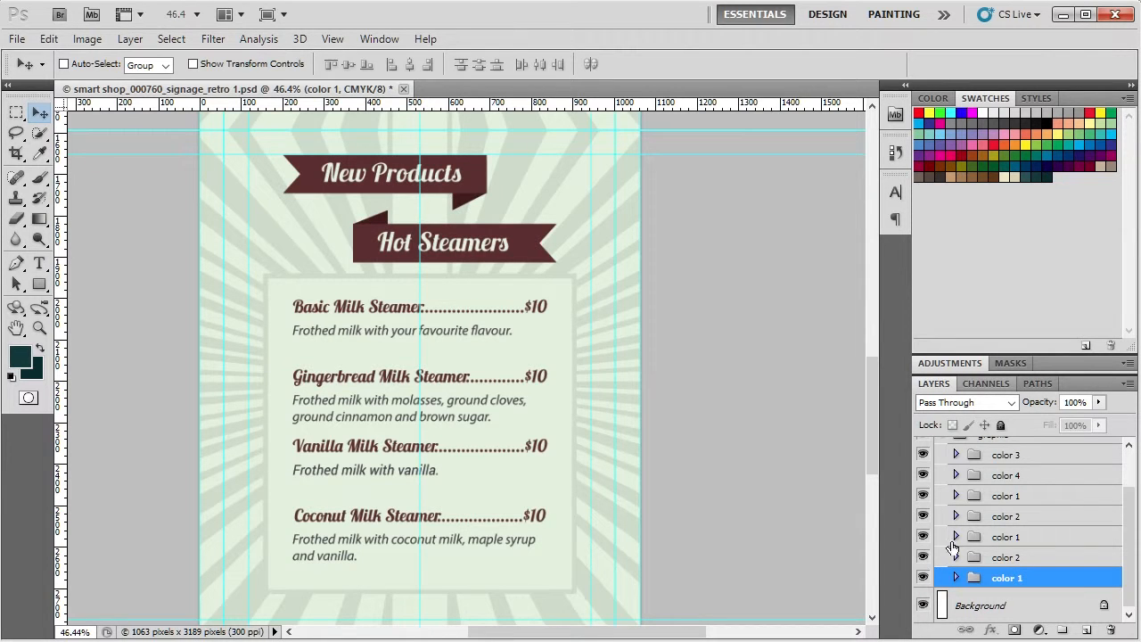
# Step: Expand the lowest color 1 group and set the foreground color to bright cyan, #00ecff
pyautogui.click(956, 578)
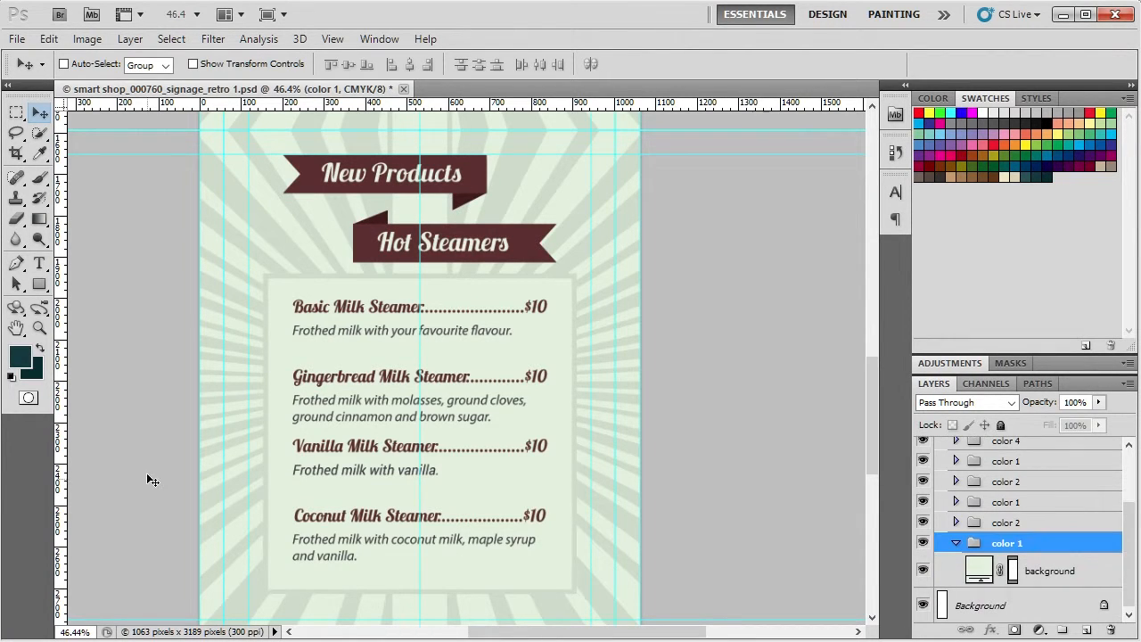
pyautogui.click(19, 357)
pyautogui.click(717, 285)
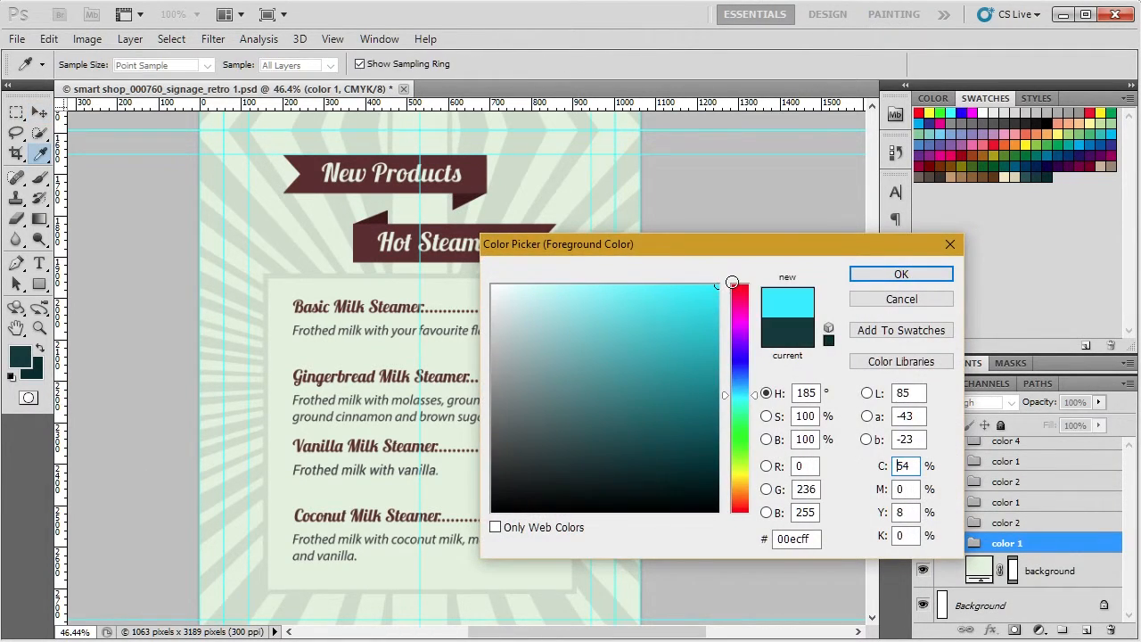
pyautogui.click(867, 282)
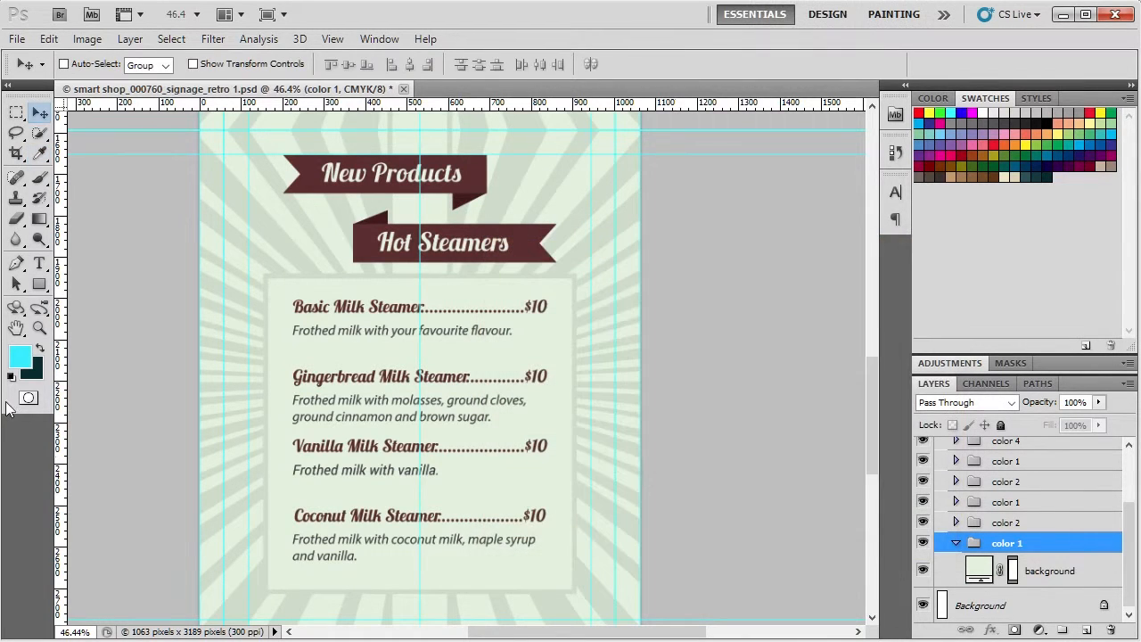
# Step: Set the background color to a dark teal shade of the same cyan hue
pyautogui.click(36, 372)
pyautogui.click(25, 358)
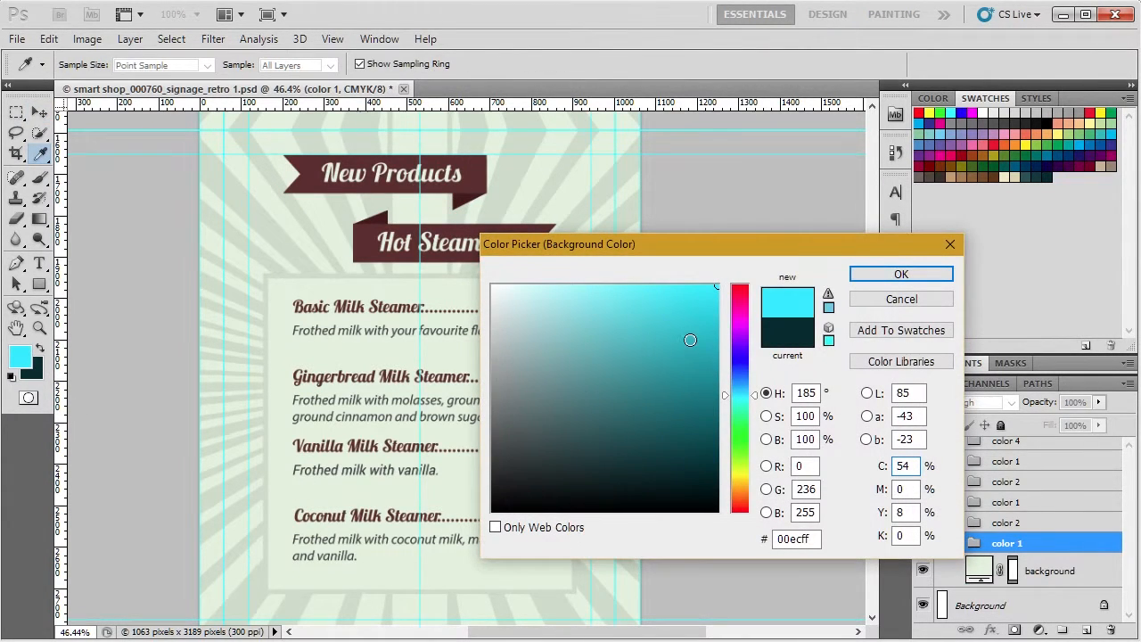
pyautogui.moveTo(712, 310); pyautogui.dragTo(720, 440)
pyautogui.click(901, 274)
pyautogui.press('v')
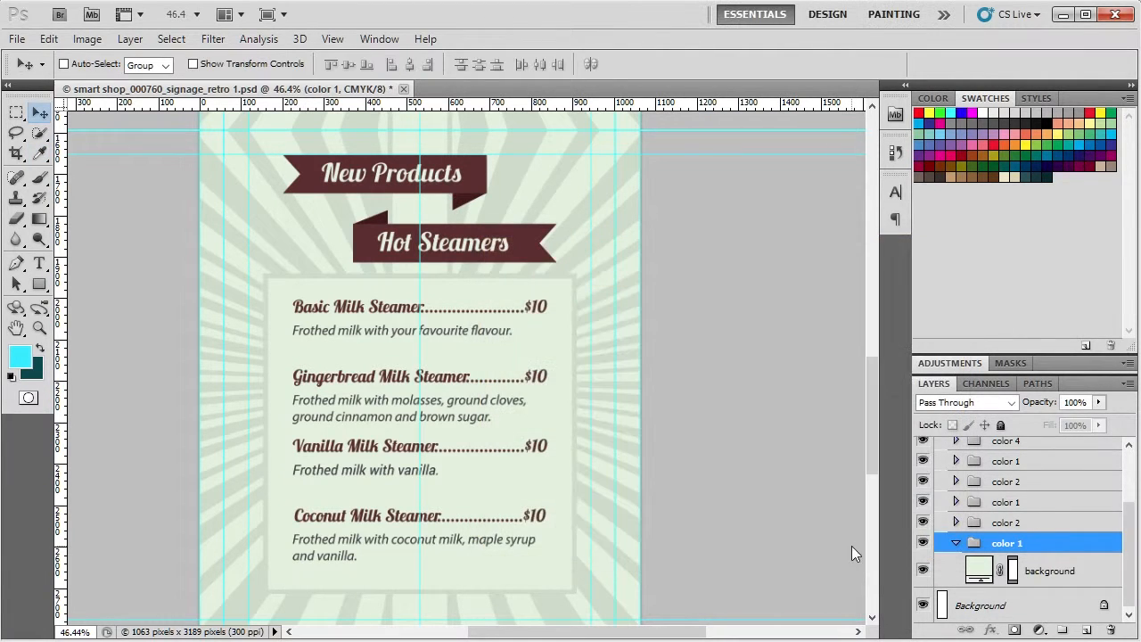
pyautogui.click(982, 570)
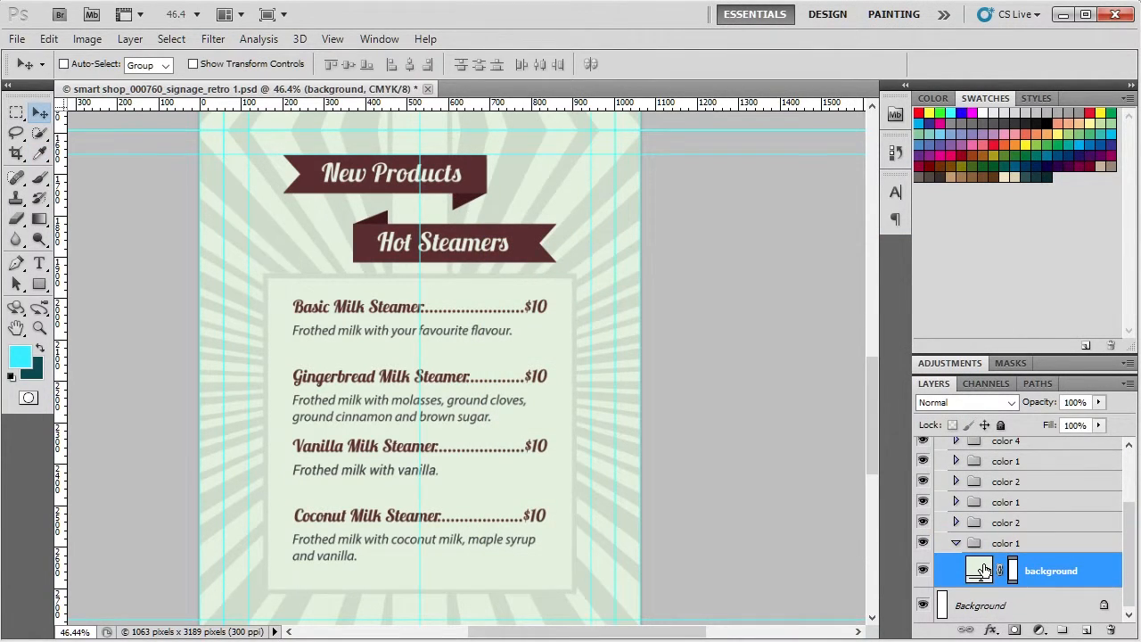
pyautogui.doubleClick(979, 571)
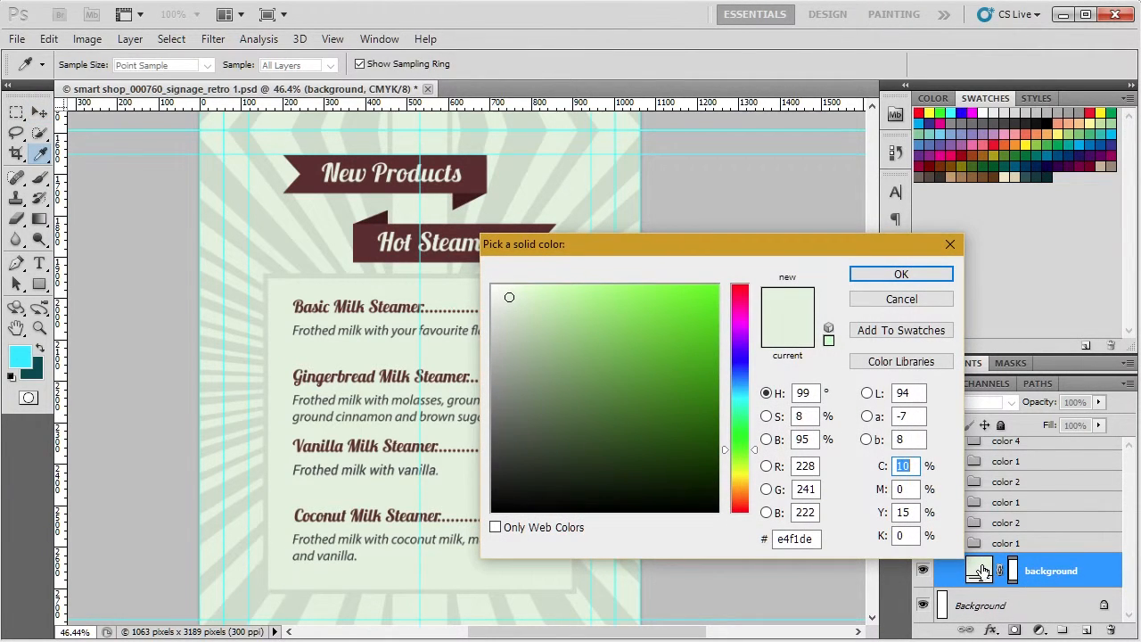
pyautogui.moveTo(583, 306)
pyautogui.mouseDown()
pyautogui.moveTo(548, 446)
pyautogui.moveTo(533, 340)
pyautogui.moveTo(568, 391)
pyautogui.mouseUp()
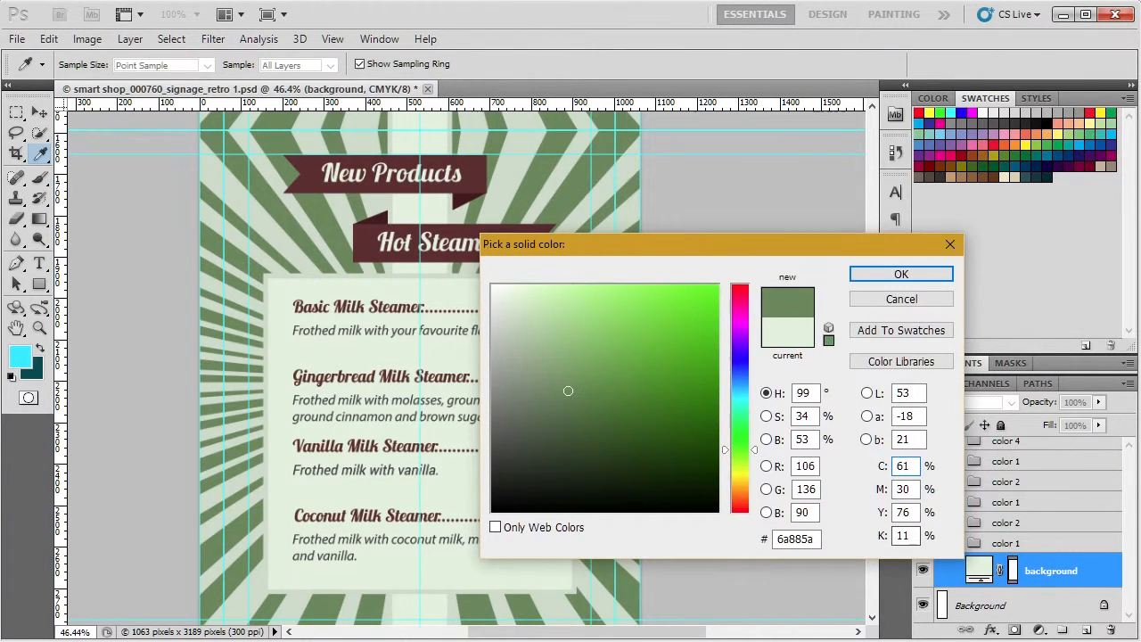
pyautogui.click(23, 355)
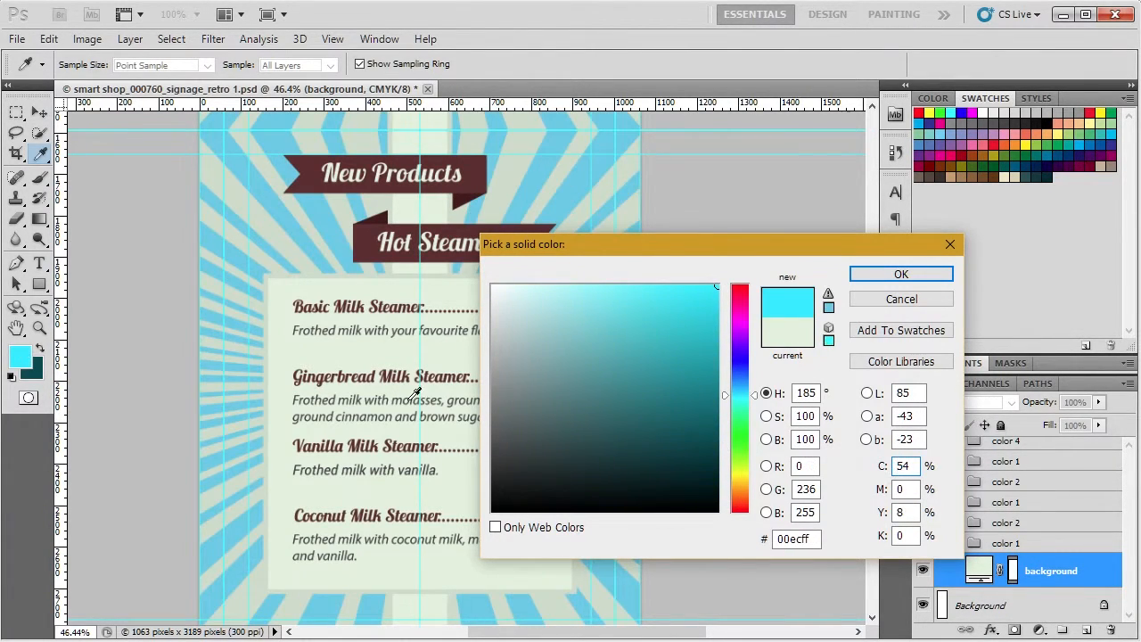
pyautogui.click(884, 303)
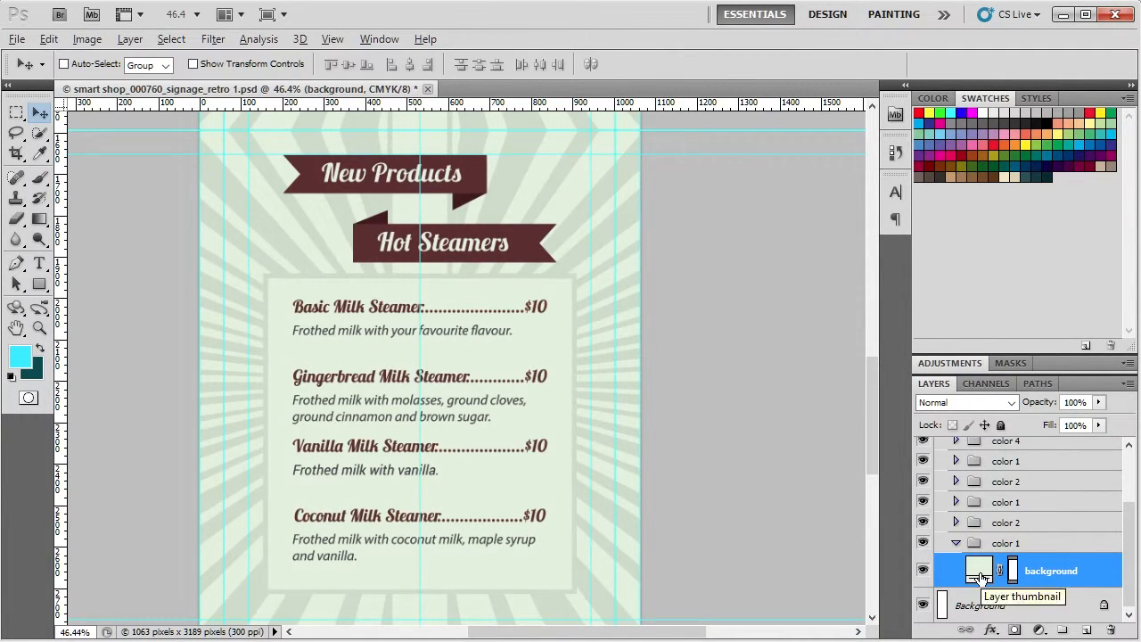
# Step: Fill the background shape layer with the cyan foreground color, and the star shape and center shape bottom layers above it with the dark teal background color
pyautogui.hotkey('alt', 'BackSpace')
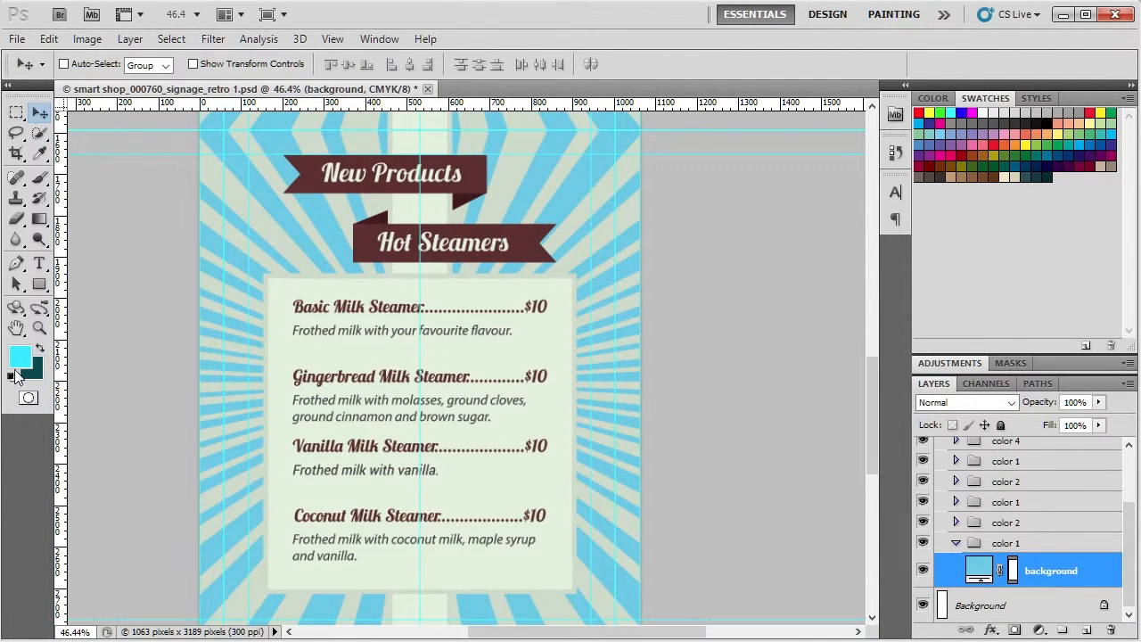
pyautogui.click(956, 523)
pyautogui.click(987, 585)
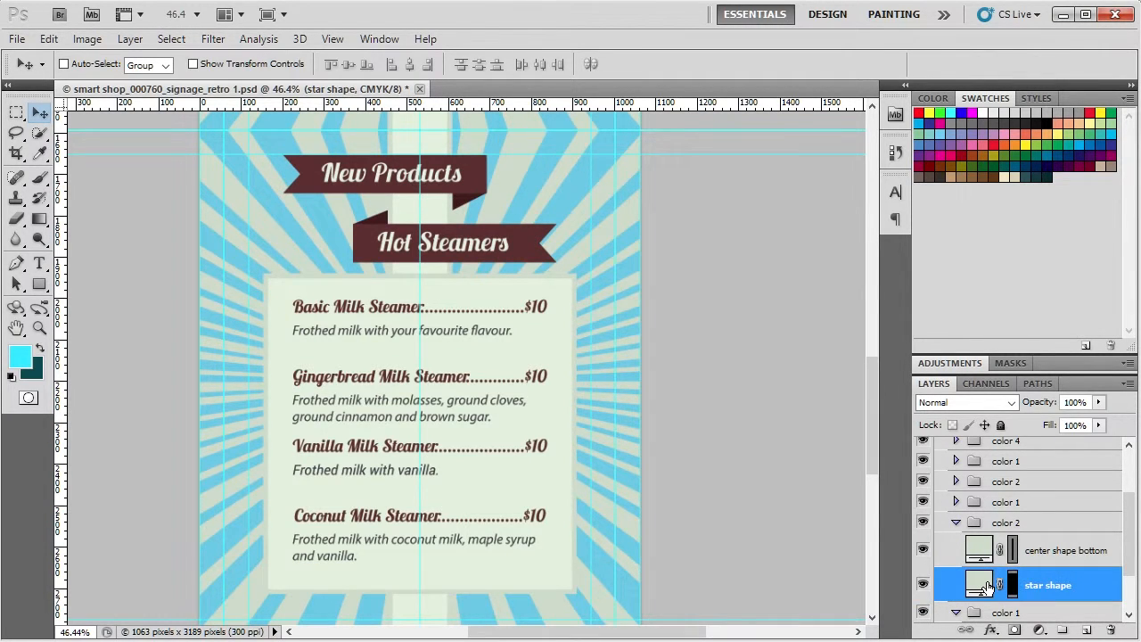
pyautogui.hotkey('ctrl', 'BackSpace')
pyautogui.click(981, 558)
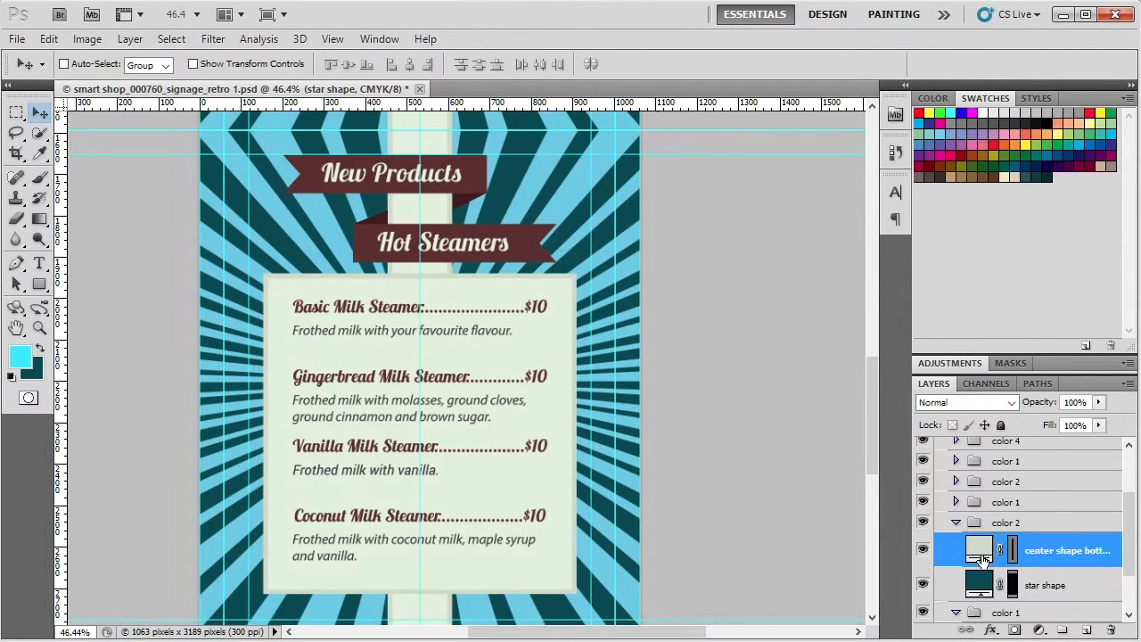
pyautogui.hotkey('ctrl', 'BackSpace')
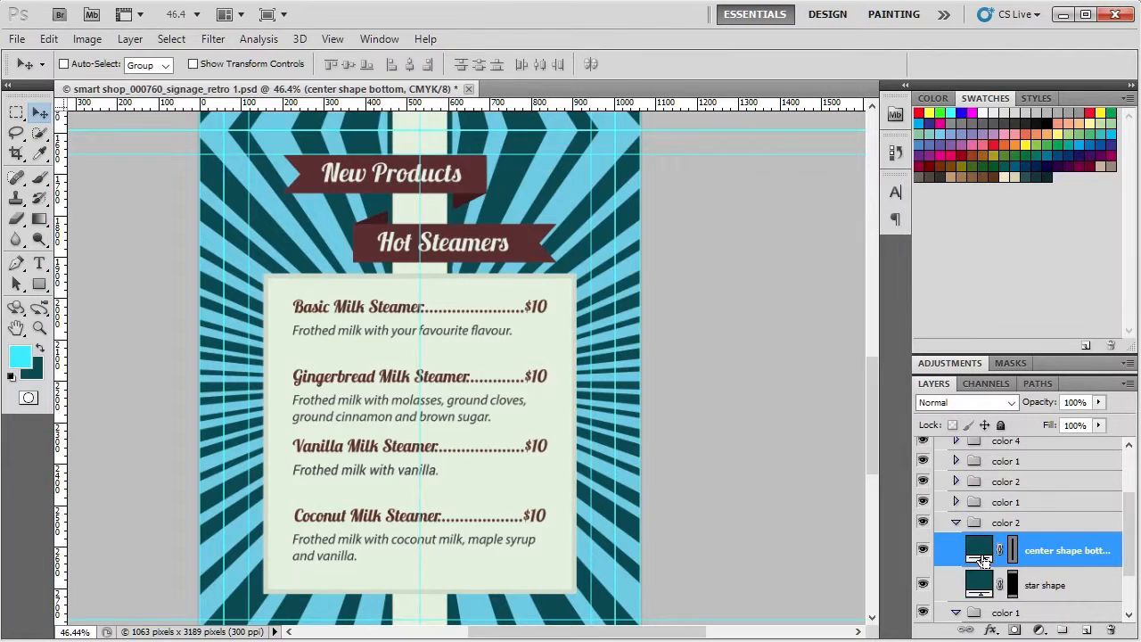
pyautogui.click(41, 351)
pyautogui.click(41, 352)
pyautogui.click(41, 351)
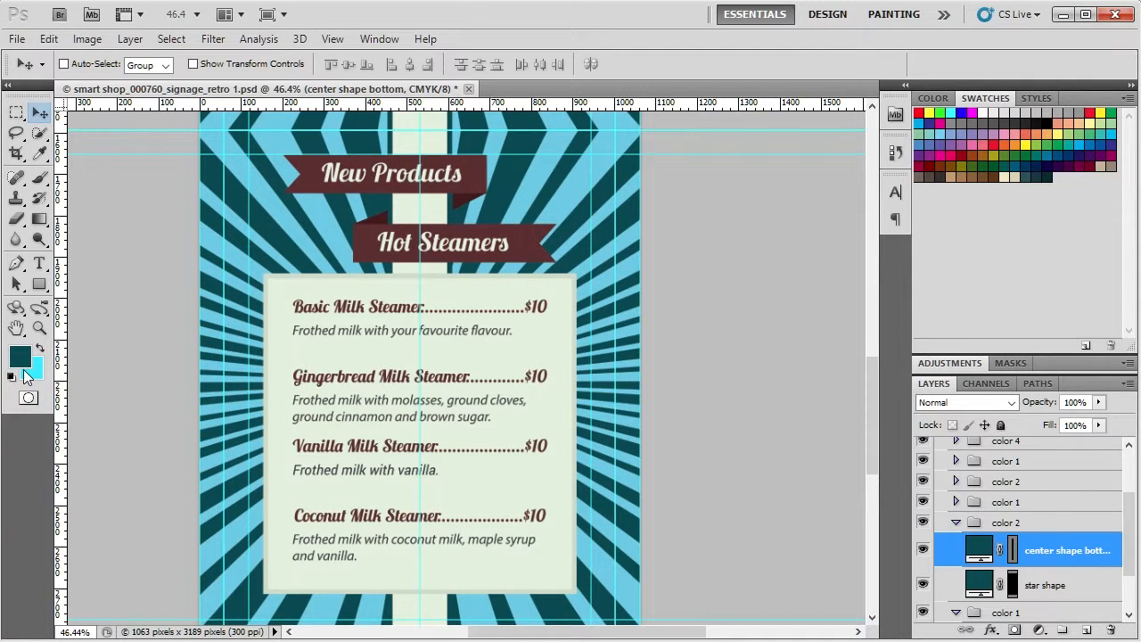
pyautogui.click(41, 352)
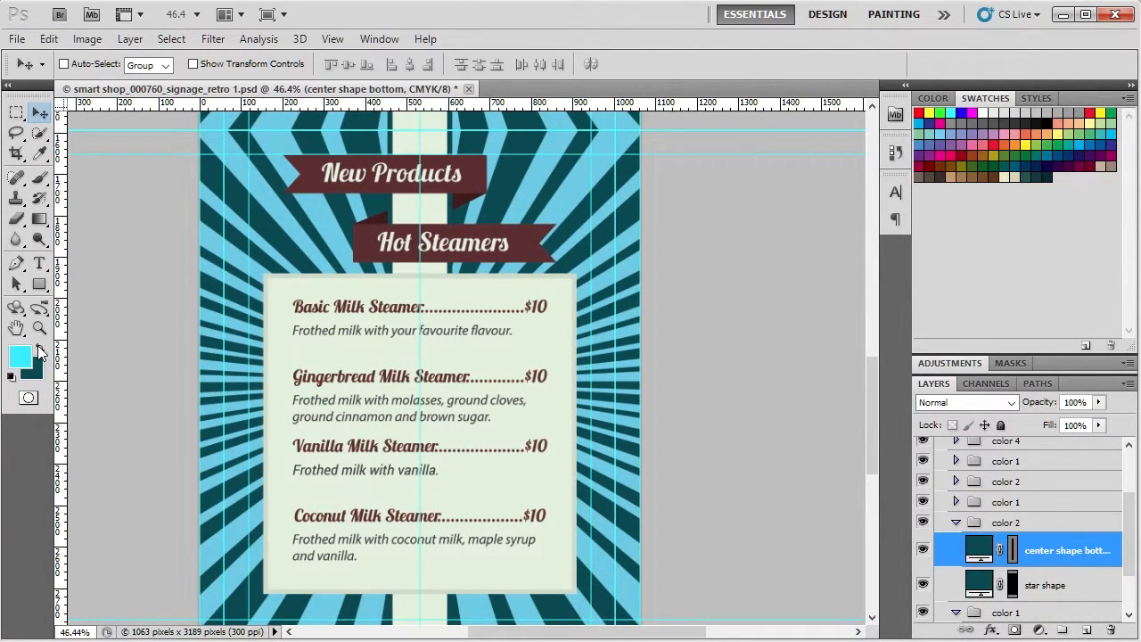
pyautogui.click(40, 351)
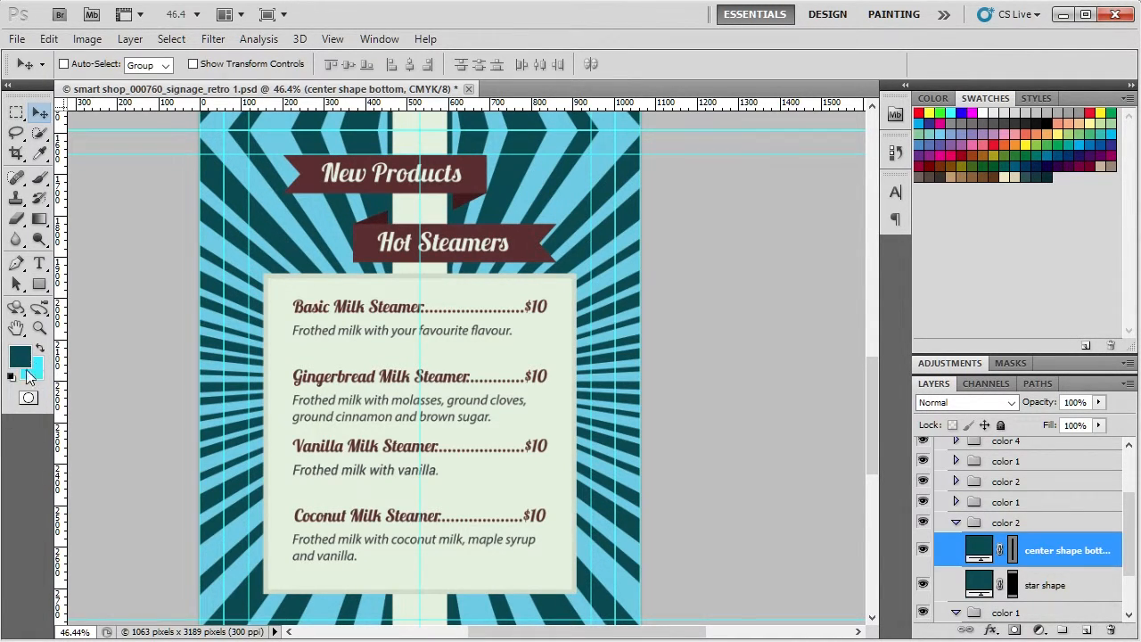
pyautogui.click(41, 350)
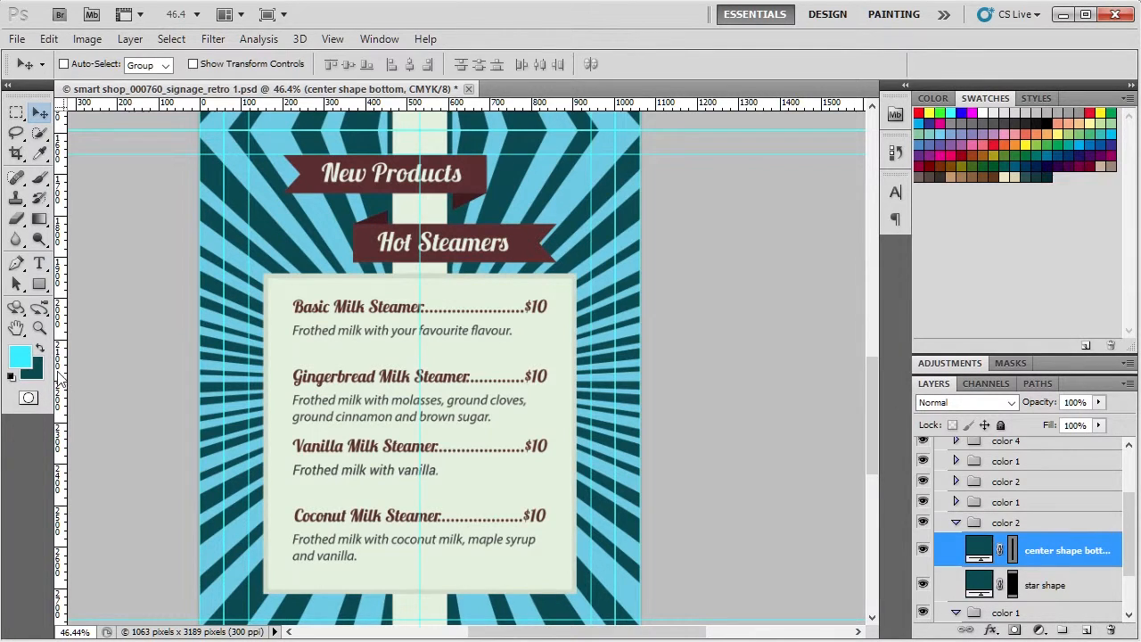
# Step: Fill the center shape top layer with the cyan foreground color and the center shape bottom layer above it with the dark teal background color
pyautogui.click(956, 505)
pyautogui.click(988, 535)
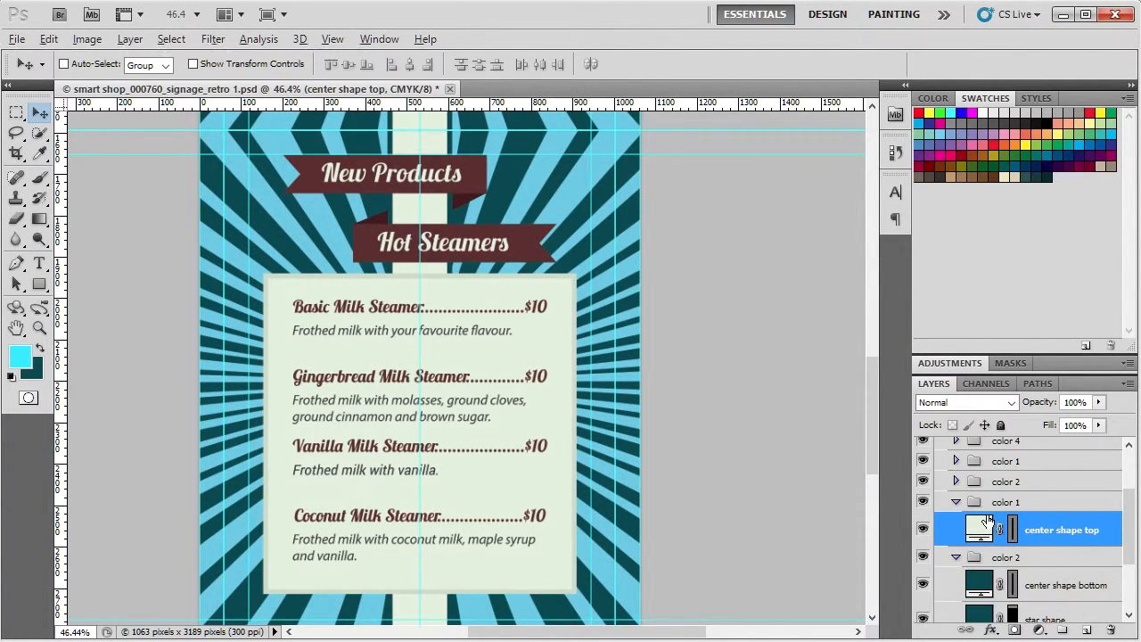
pyautogui.hotkey('alt', 'BackSpace')
pyautogui.click(956, 481)
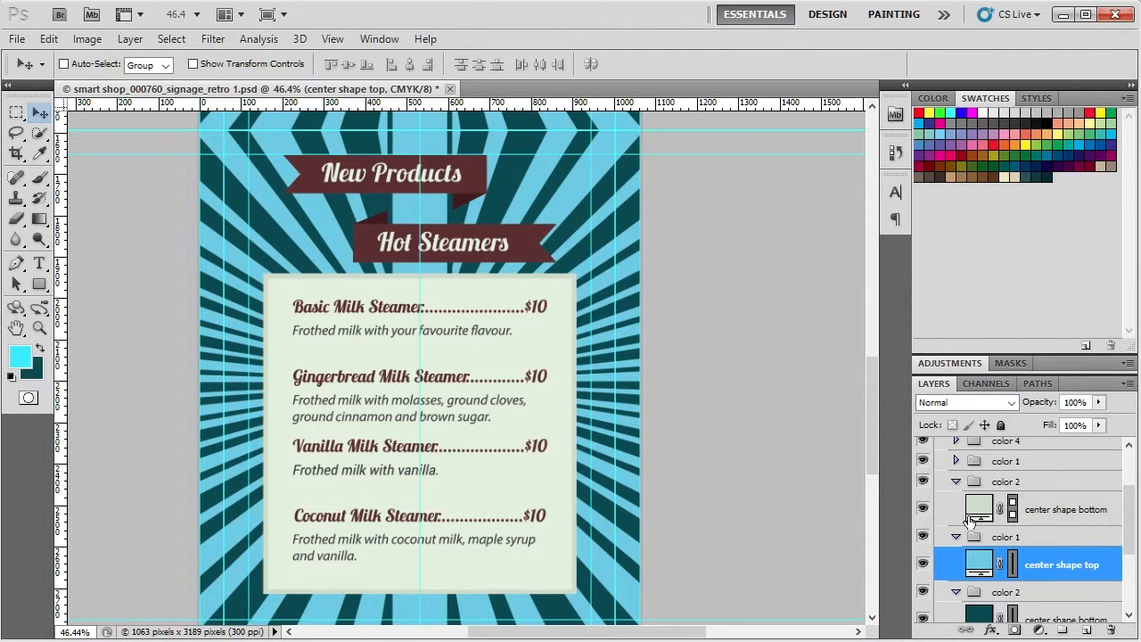
pyautogui.click(978, 509)
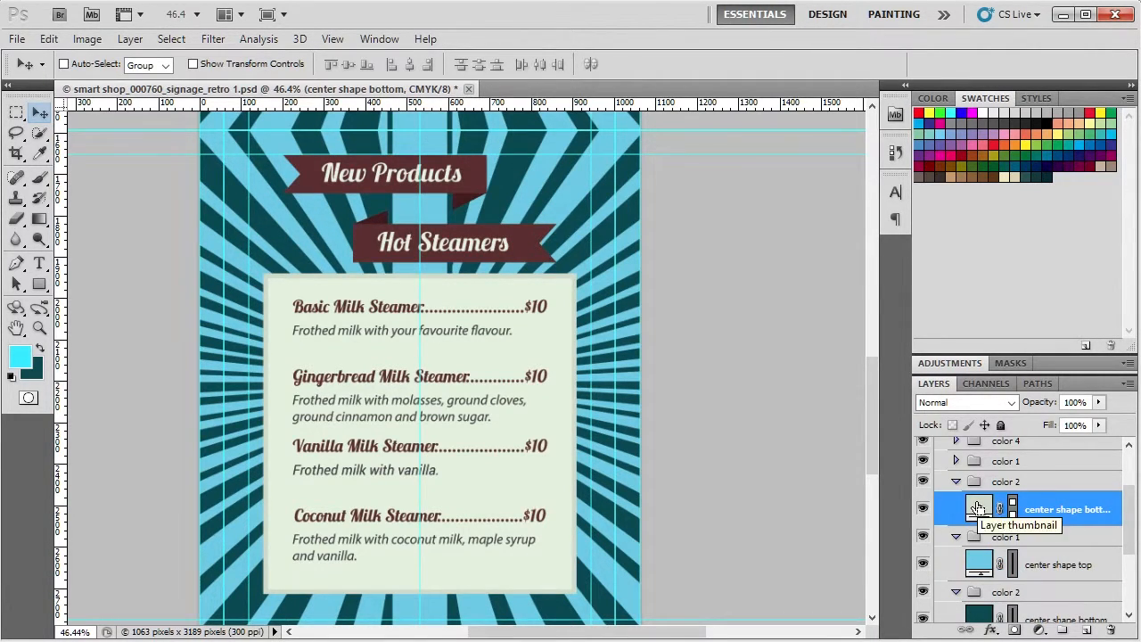
pyautogui.hotkey('ctrl', 'BackSpace')
pyautogui.scroll(-2, 661, 530)
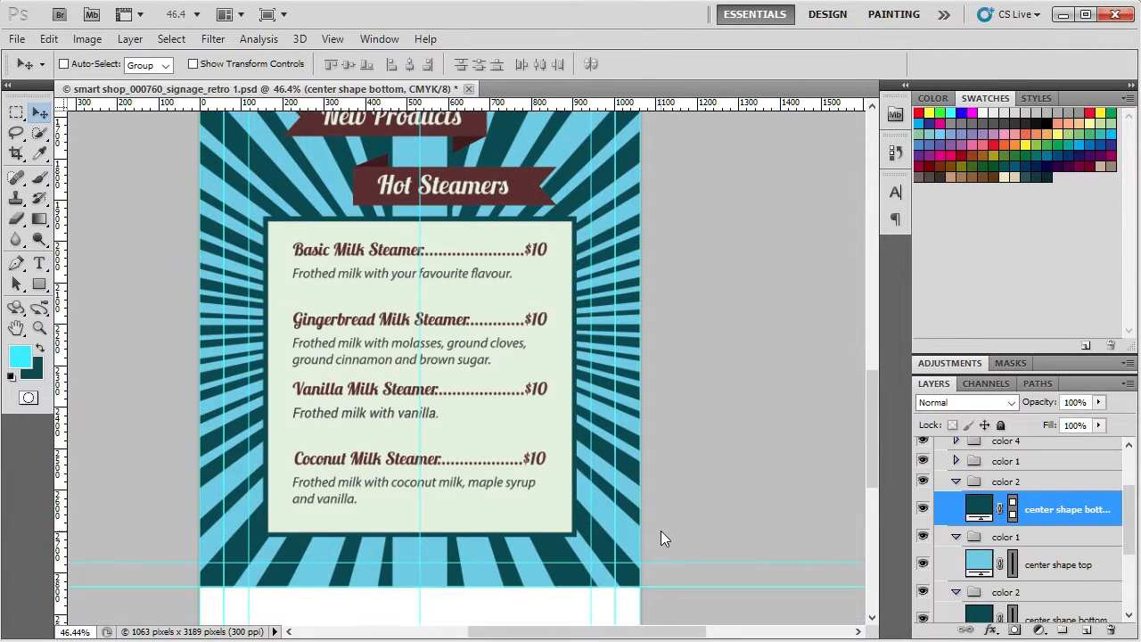
pyautogui.scroll(2, 661, 530)
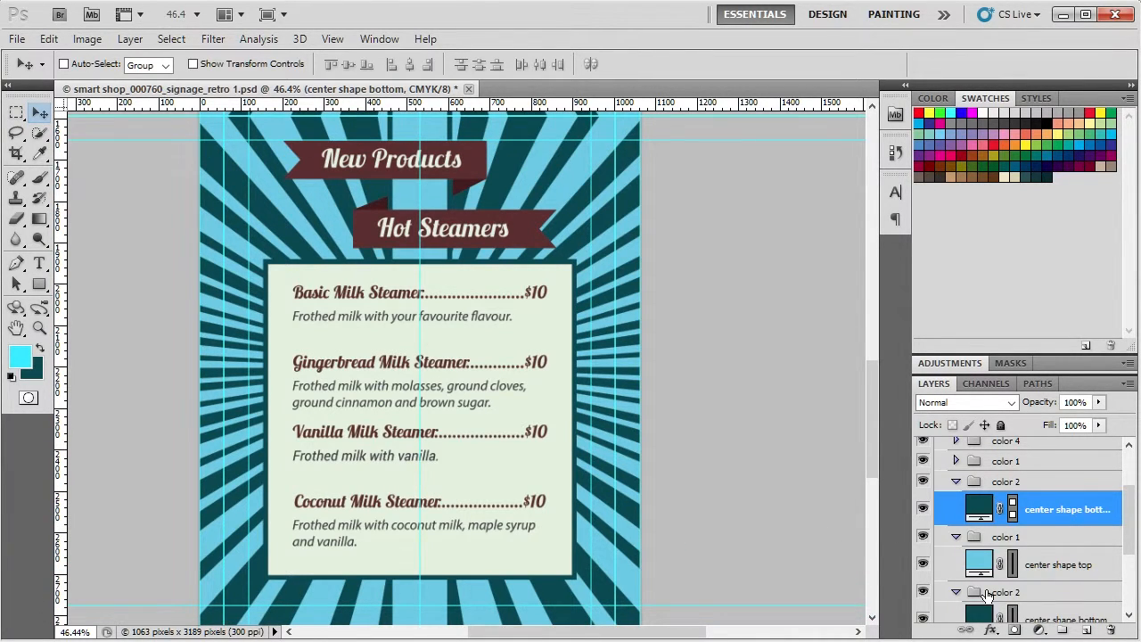
# Step: Collapse the graphic group and recolor the New Products and Hot Steamers titles in the title color group with the cyan foreground color
pyautogui.scroll(3, 988, 596)
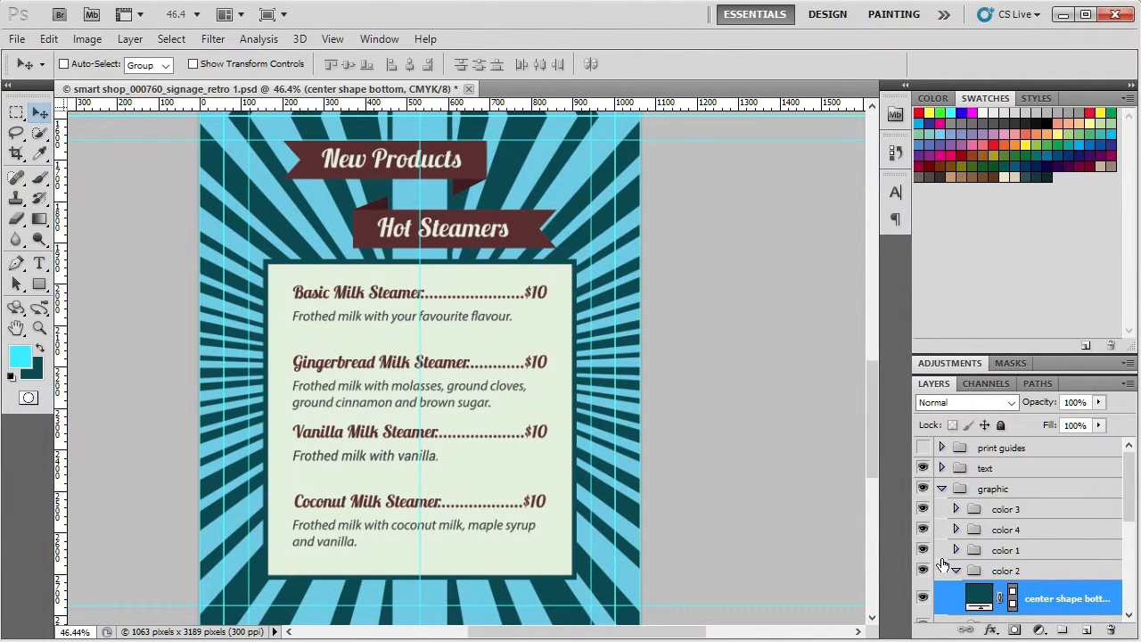
pyautogui.click(942, 489)
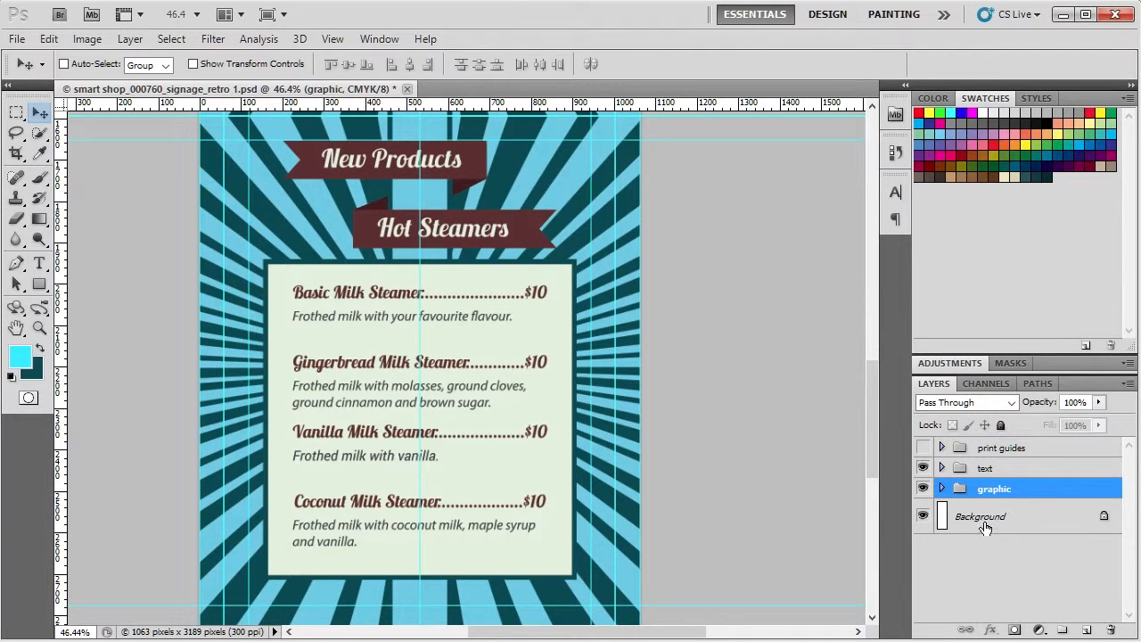
pyautogui.click(942, 468)
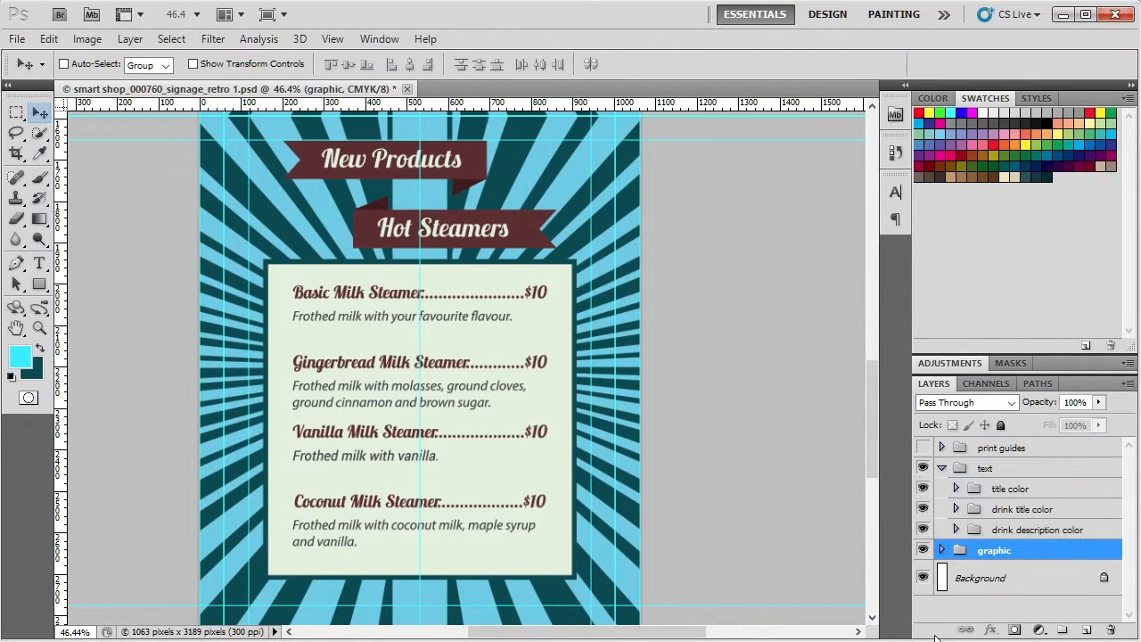
pyautogui.click(956, 489)
pyautogui.scroll(-1, 999, 535)
pyautogui.click(988, 481)
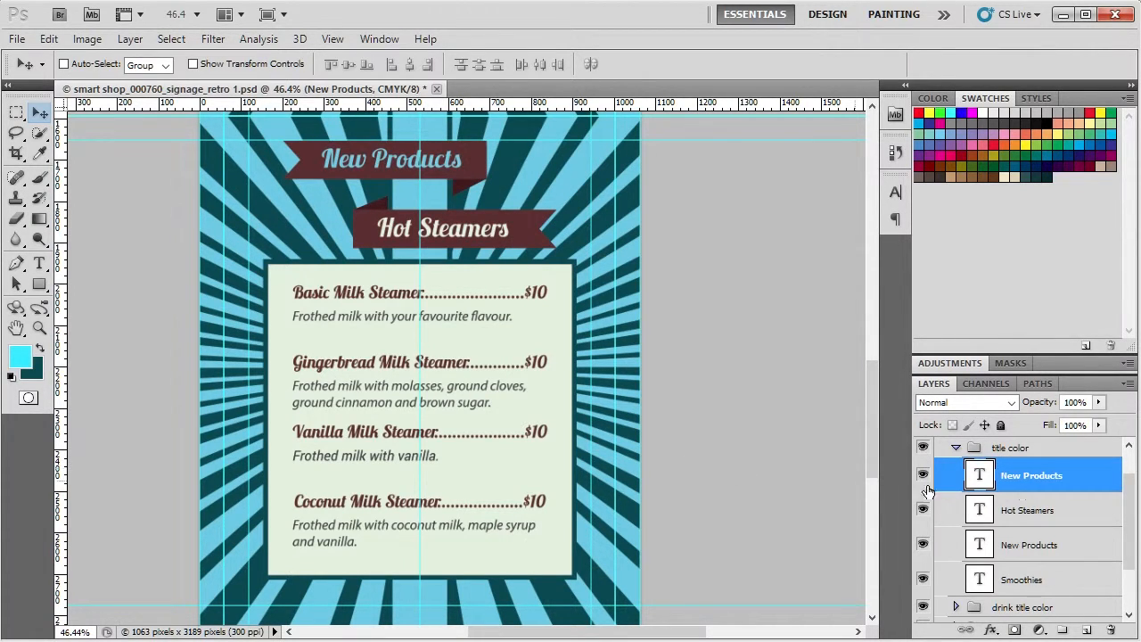
pyautogui.click(992, 509)
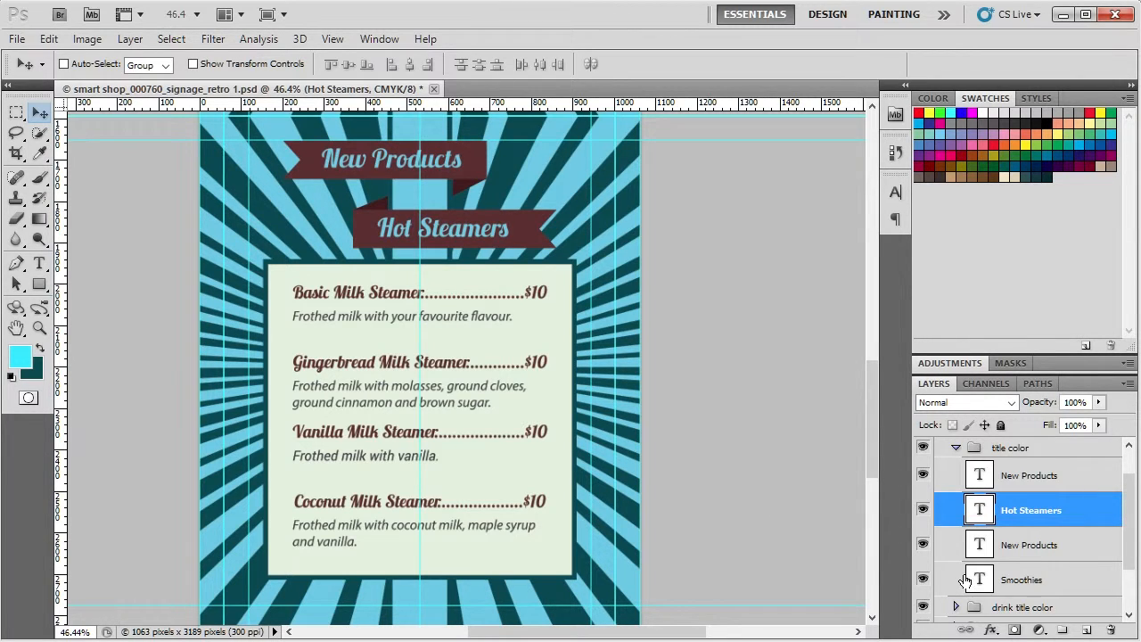
pyautogui.scroll(-1, 965, 580)
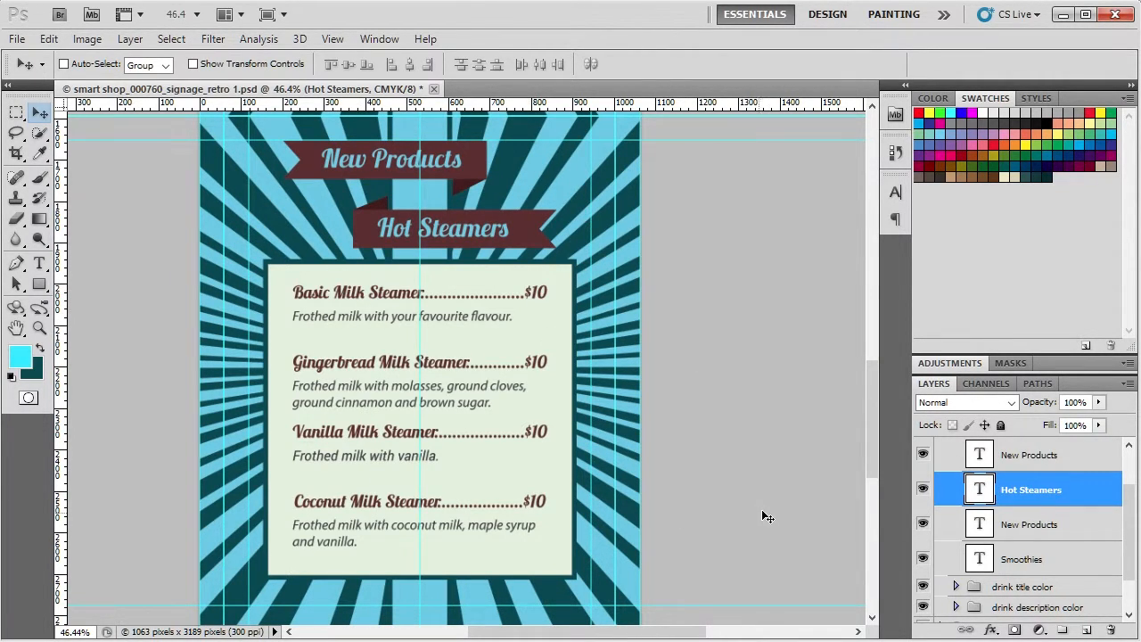
pyautogui.click(980, 456)
pyautogui.scroll(2, 987, 479)
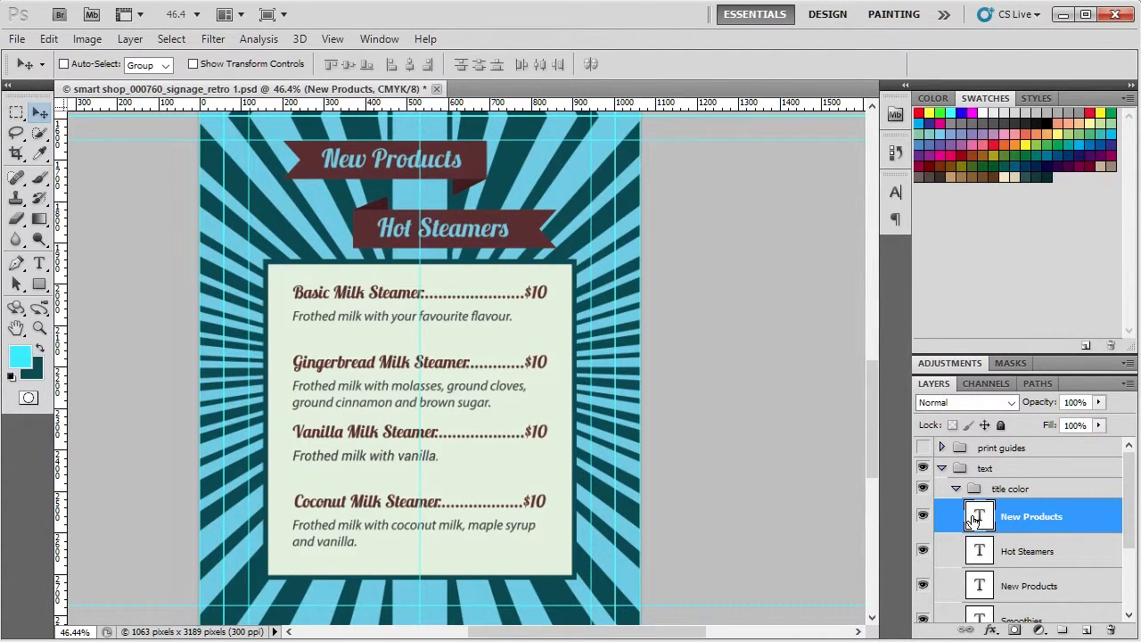
pyautogui.scroll(-2, 985, 521)
pyautogui.press('t')
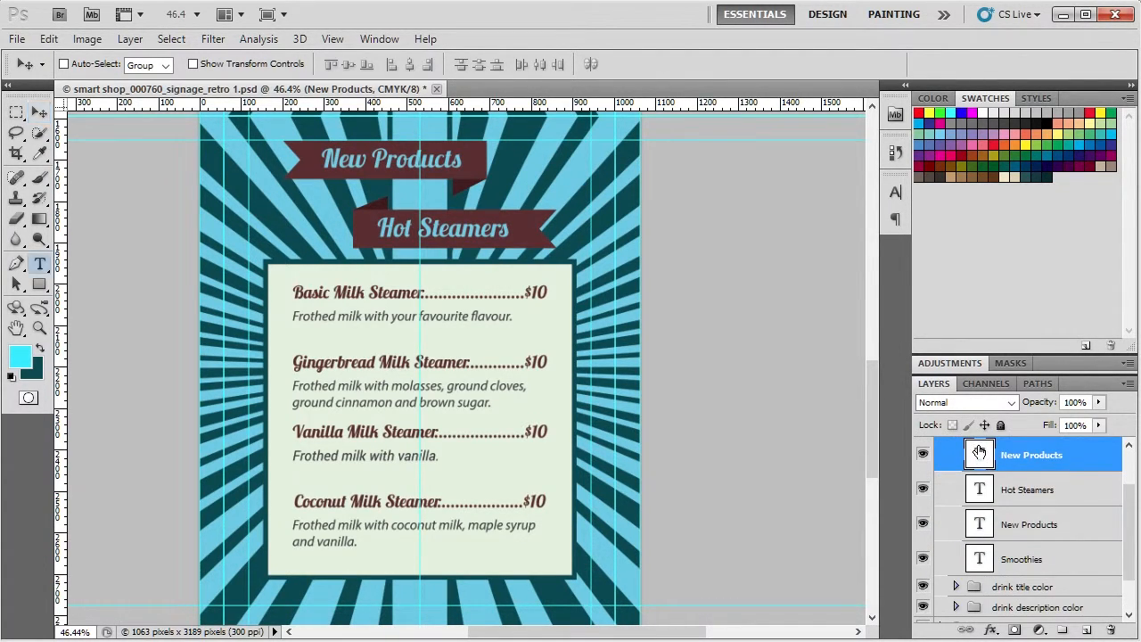
pyautogui.doubleClick(979, 453)
pyautogui.press('Escape')
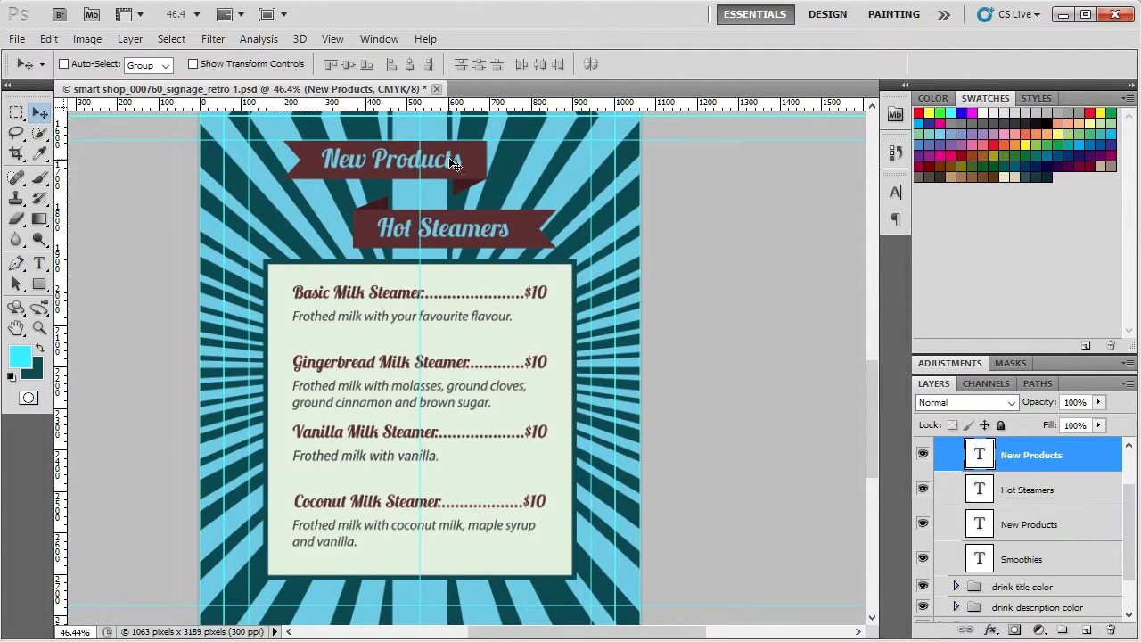
pyautogui.doubleClick(981, 455)
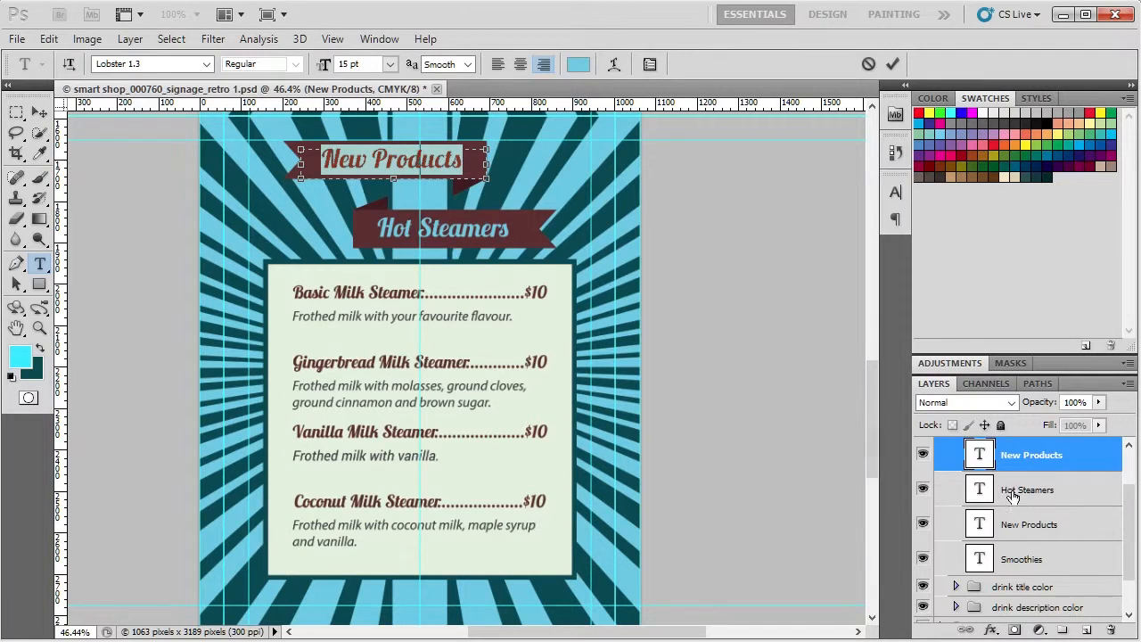
pyautogui.press('Escape')
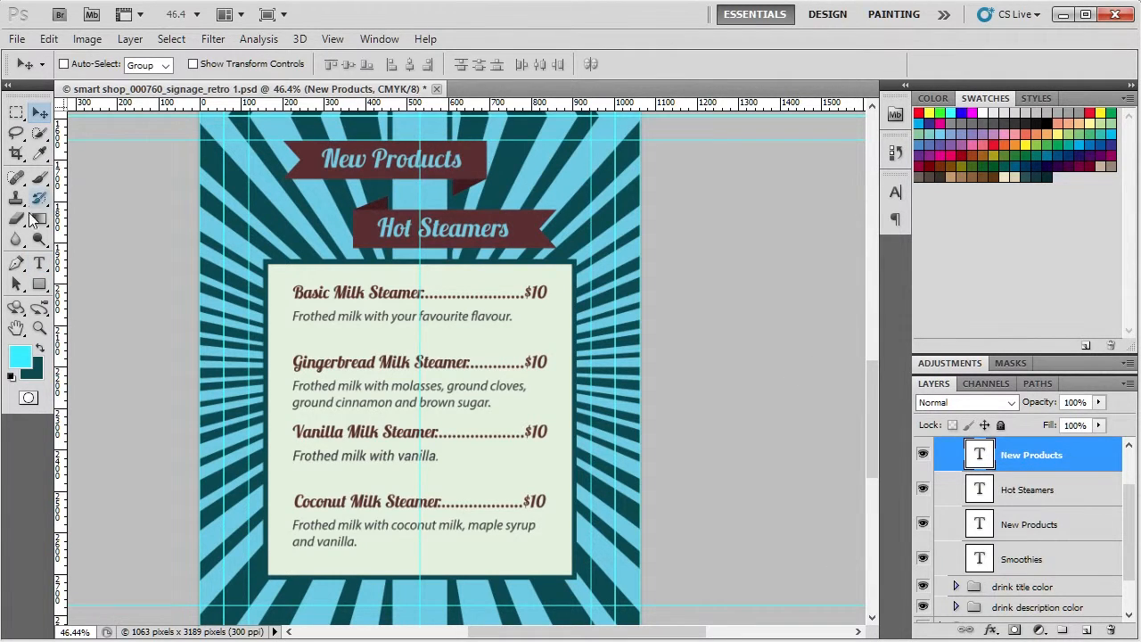
# Step: Replace the text of the New Products title on the upper ribbon with "Title here"
pyautogui.click(39, 263)
pyautogui.click(130, 262)
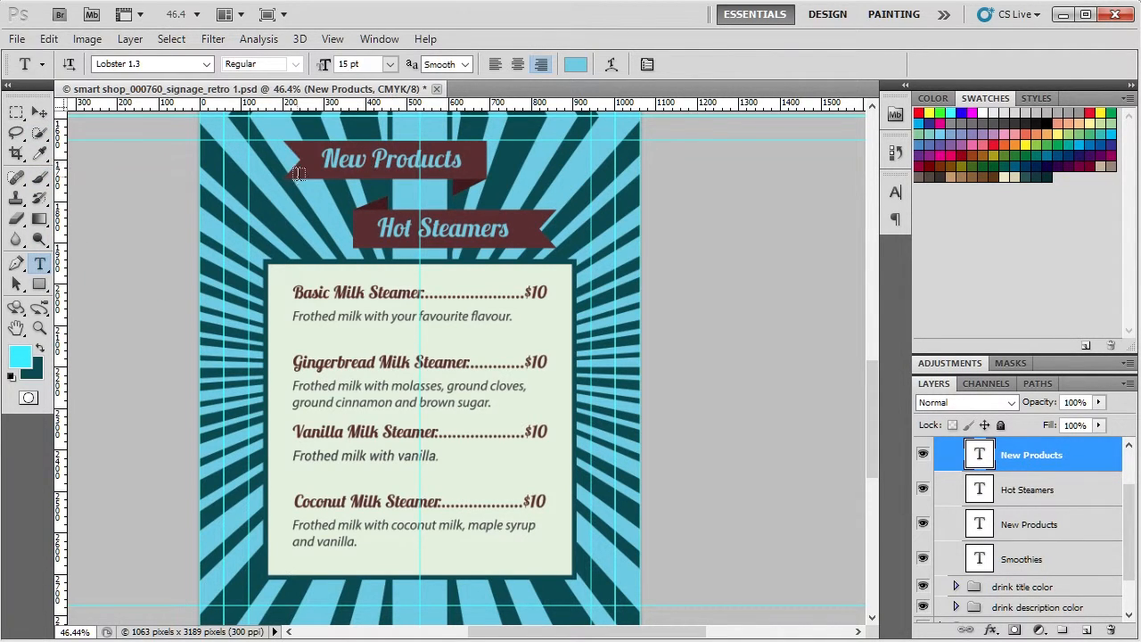
pyautogui.moveTo(326, 157); pyautogui.dragTo(494, 179)
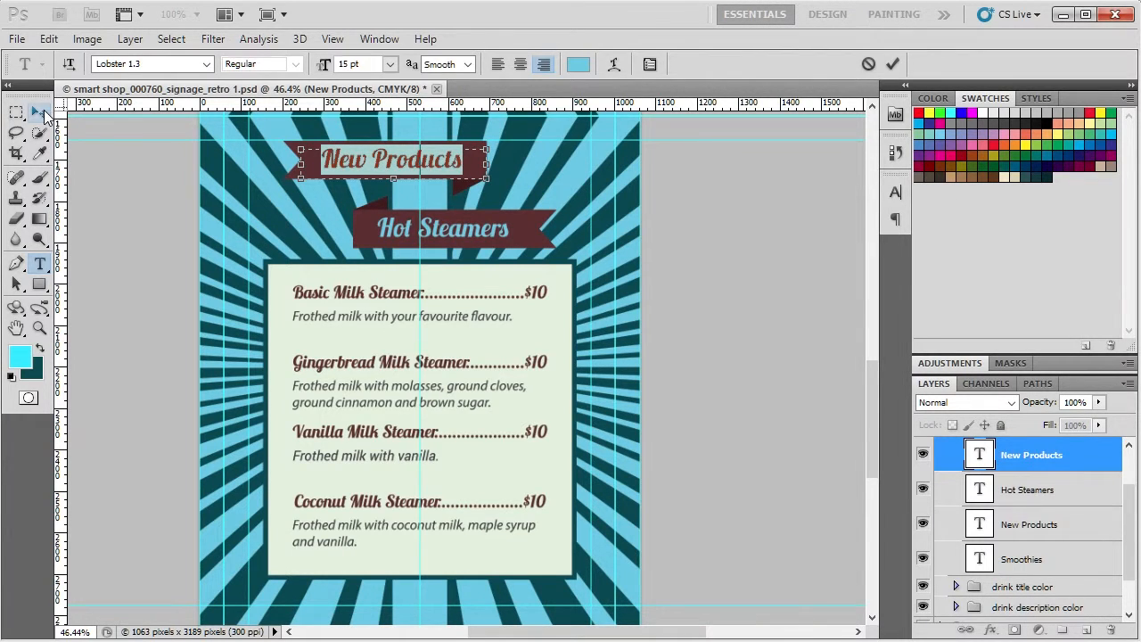
pyautogui.click(39, 111)
pyautogui.doubleClick(981, 457)
pyautogui.click(343, 158)
pyautogui.moveTo(327, 157); pyautogui.dragTo(493, 163)
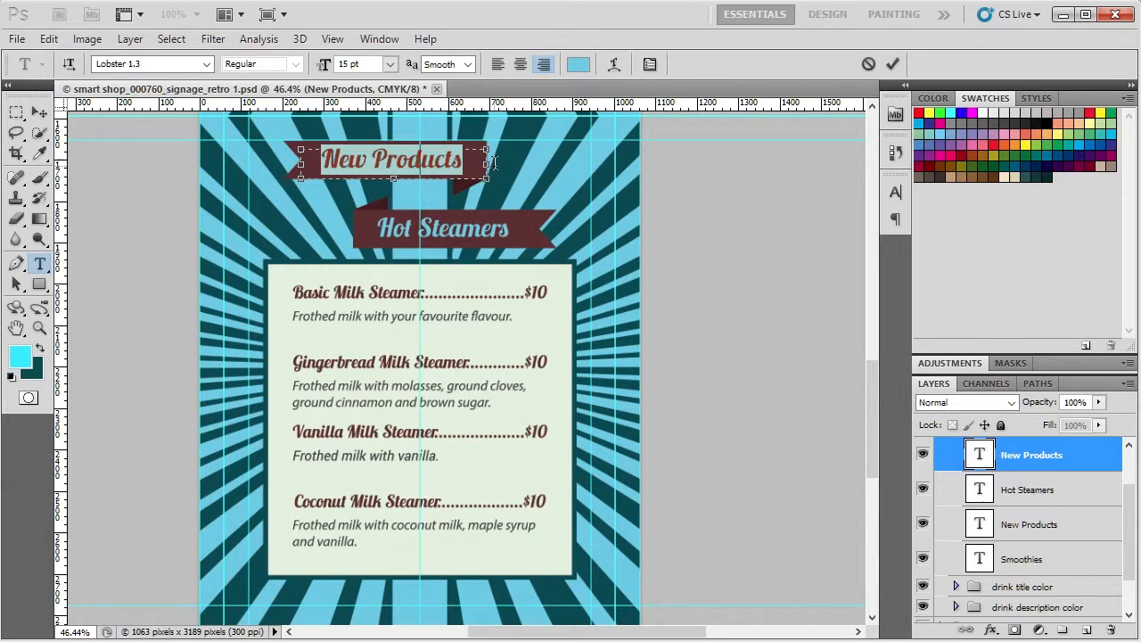
pyautogui.write('Ti')
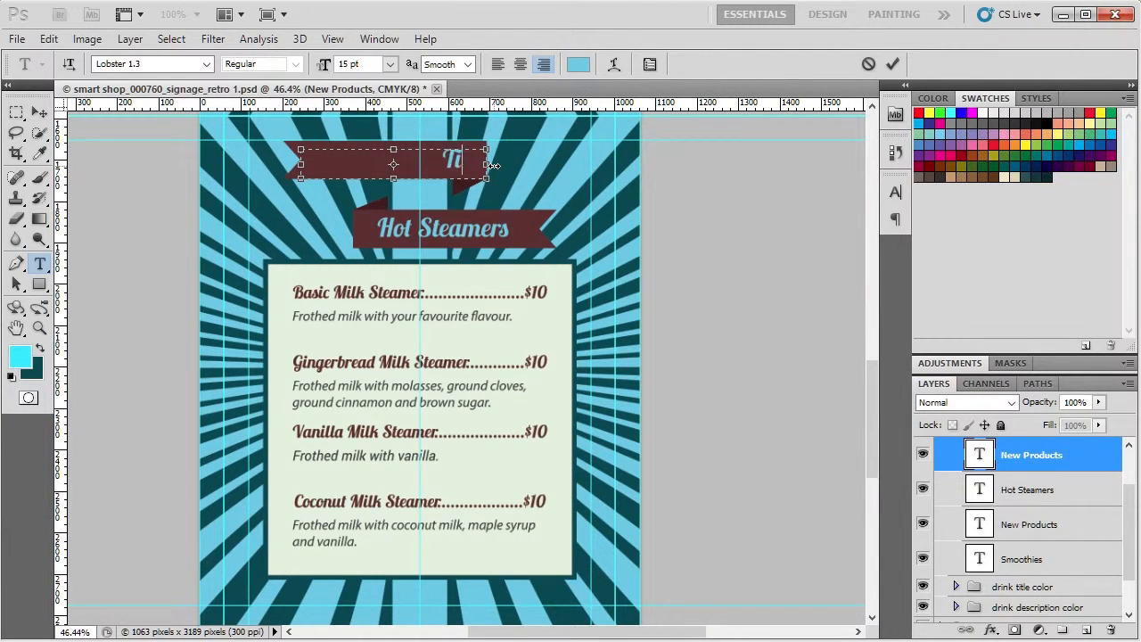
pyautogui.write('tle here')
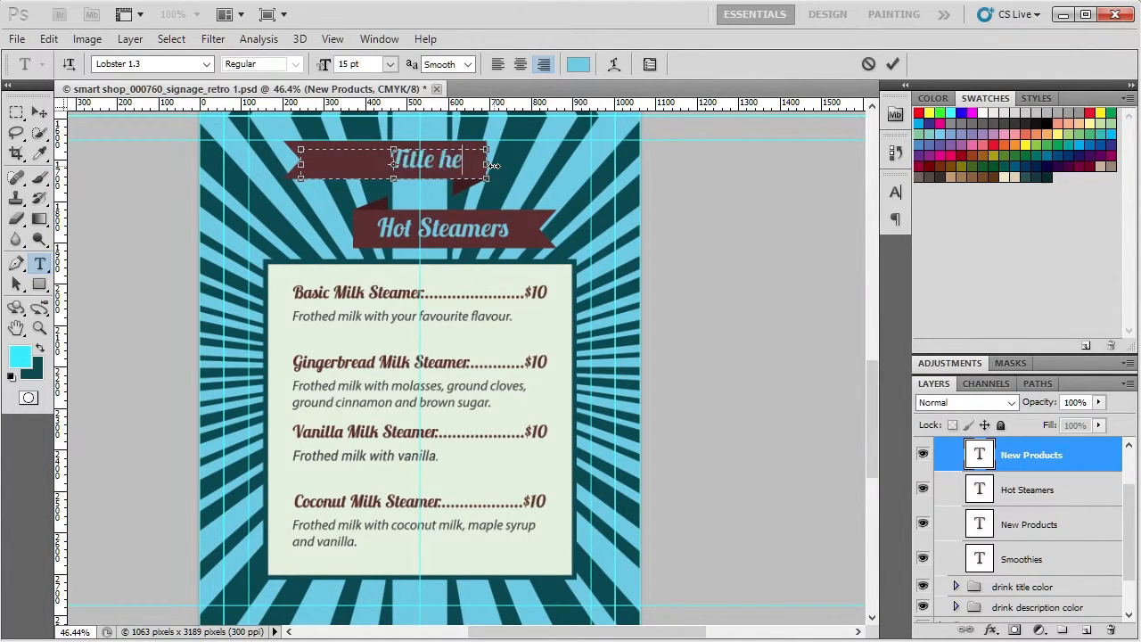
pyautogui.hotkey('ctrl', 'Return')
pyautogui.press('v')
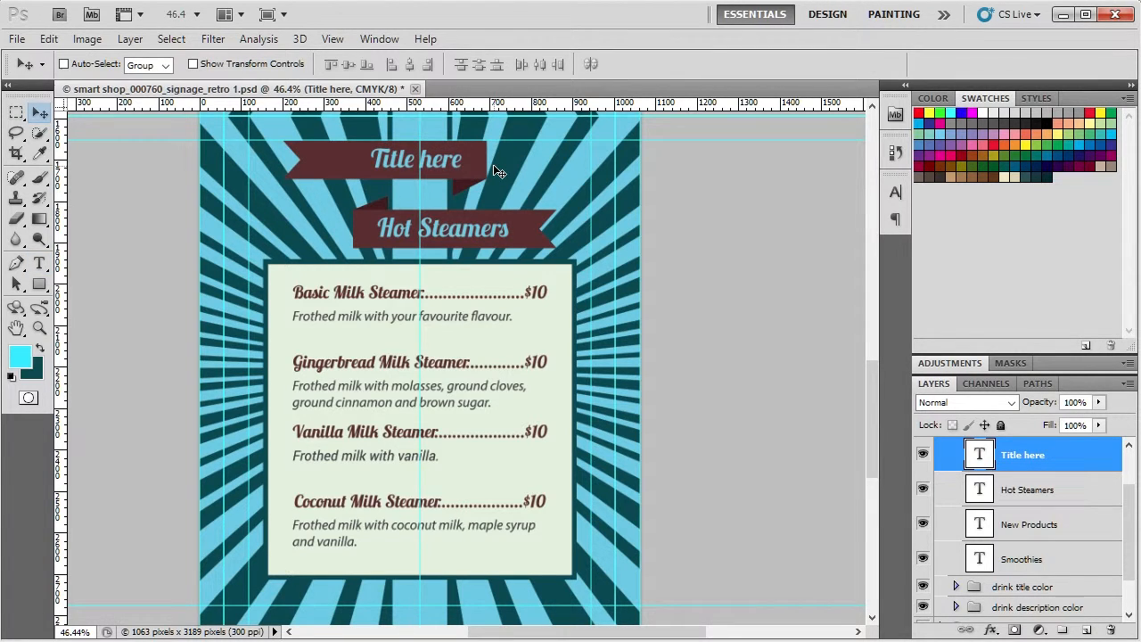
# Step: Format the upper ribbon's "Title here" text with Small Caps and Faux Bold
pyautogui.doubleClick(979, 455)
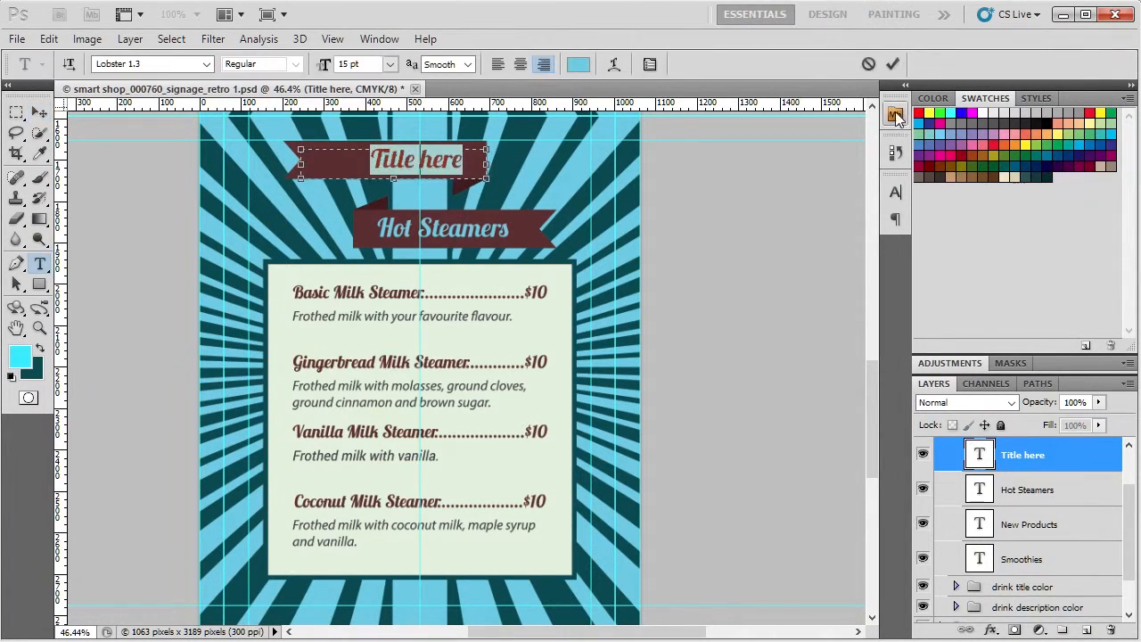
pyautogui.click(899, 196)
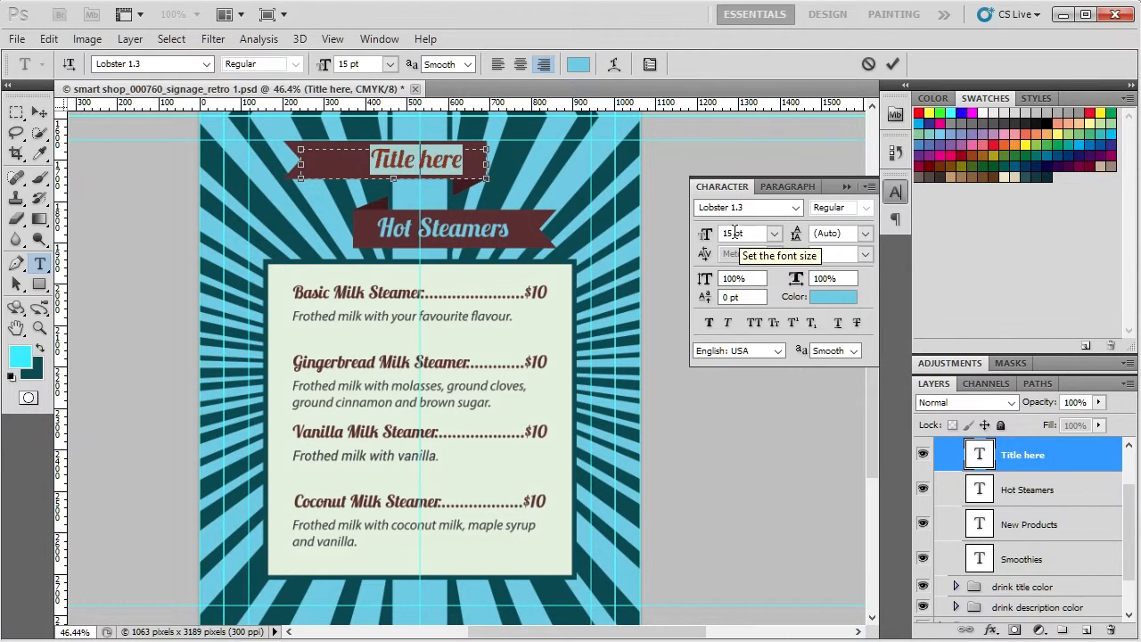
pyautogui.click(733, 233)
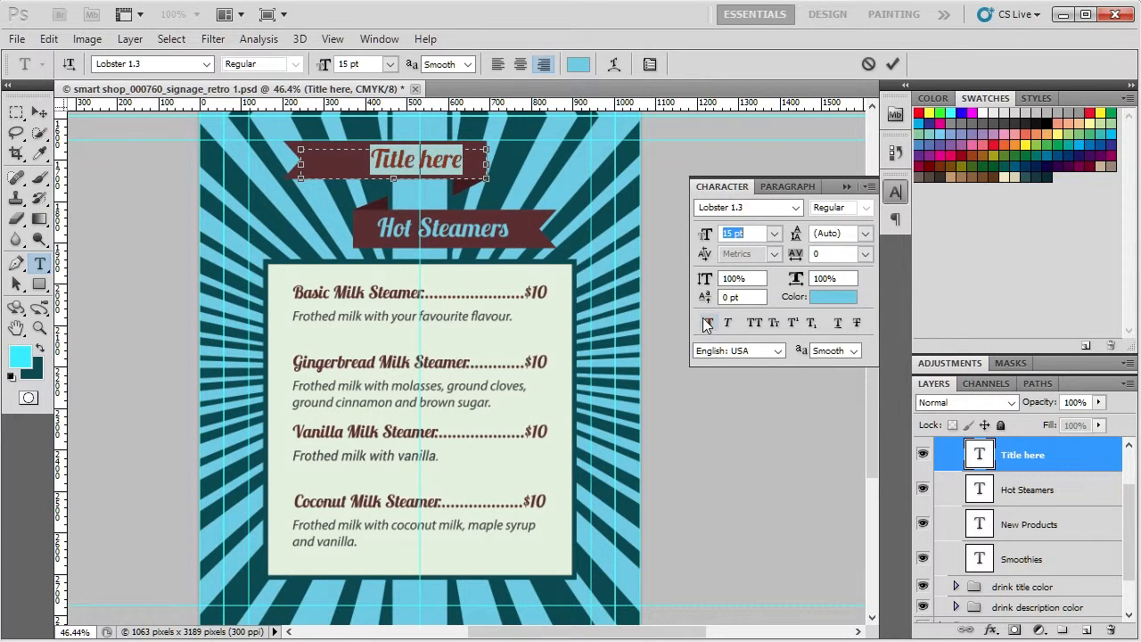
pyautogui.click(755, 324)
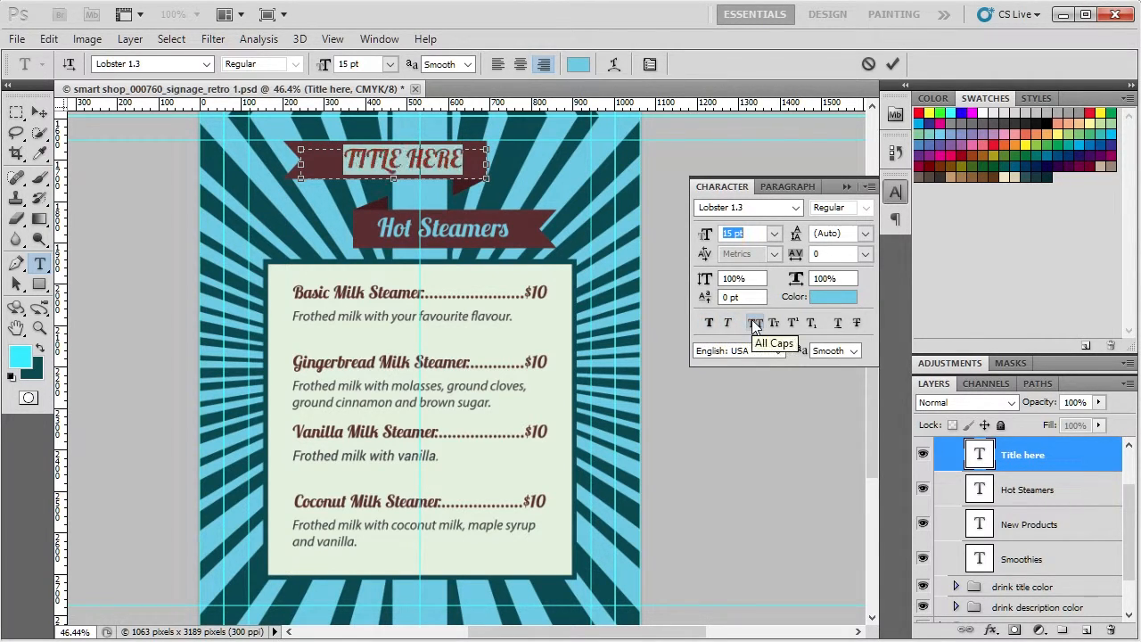
pyautogui.click(774, 323)
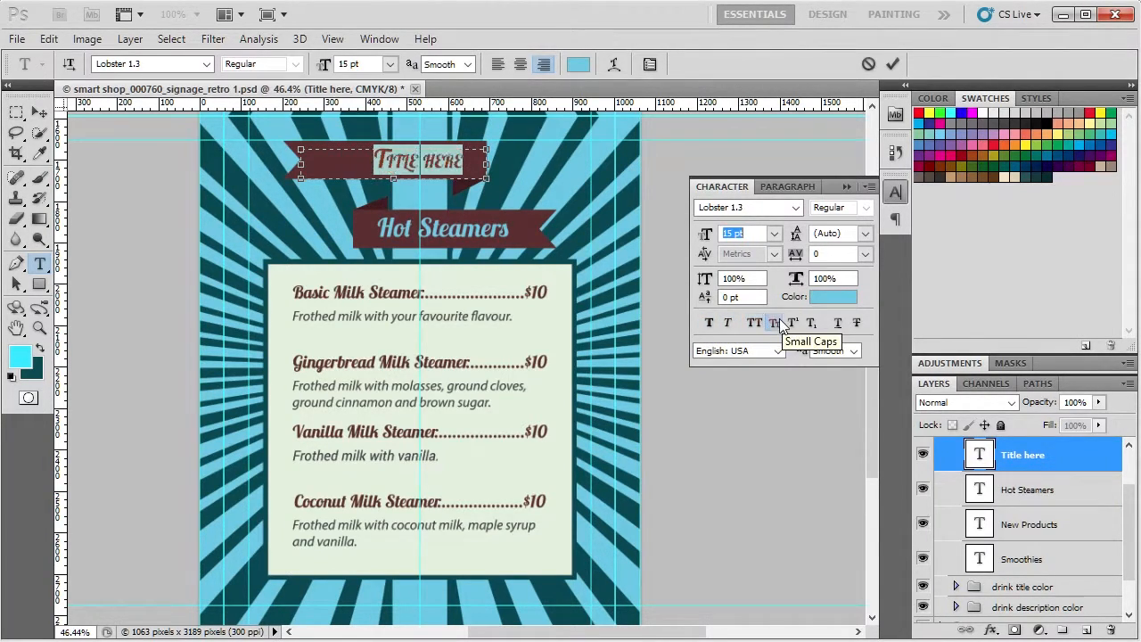
pyautogui.click(710, 324)
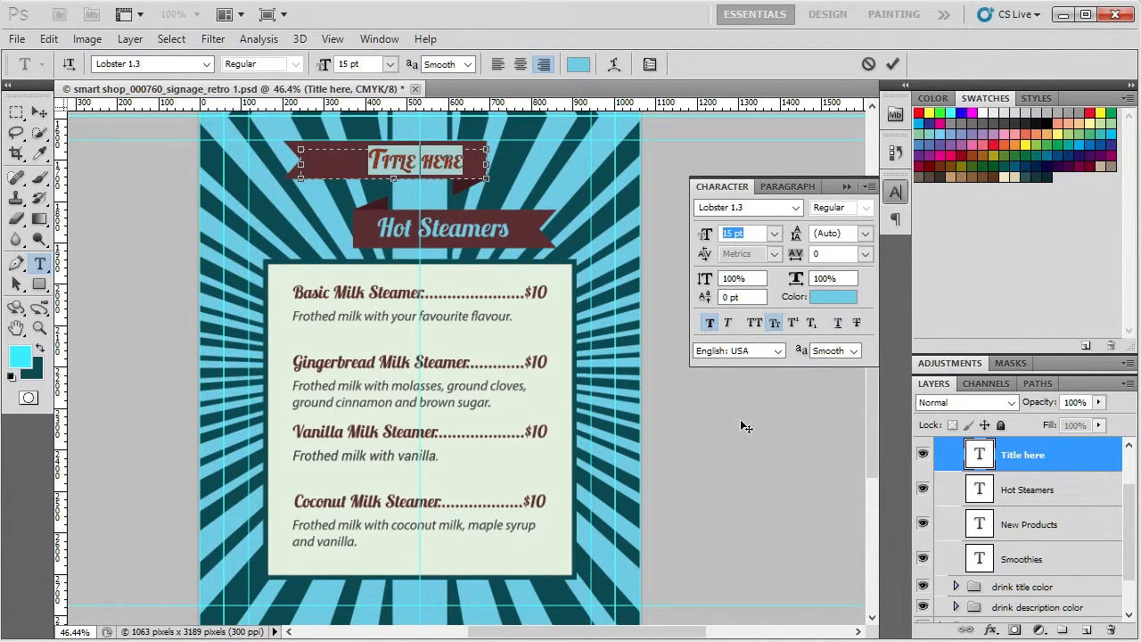
pyautogui.click(45, 113)
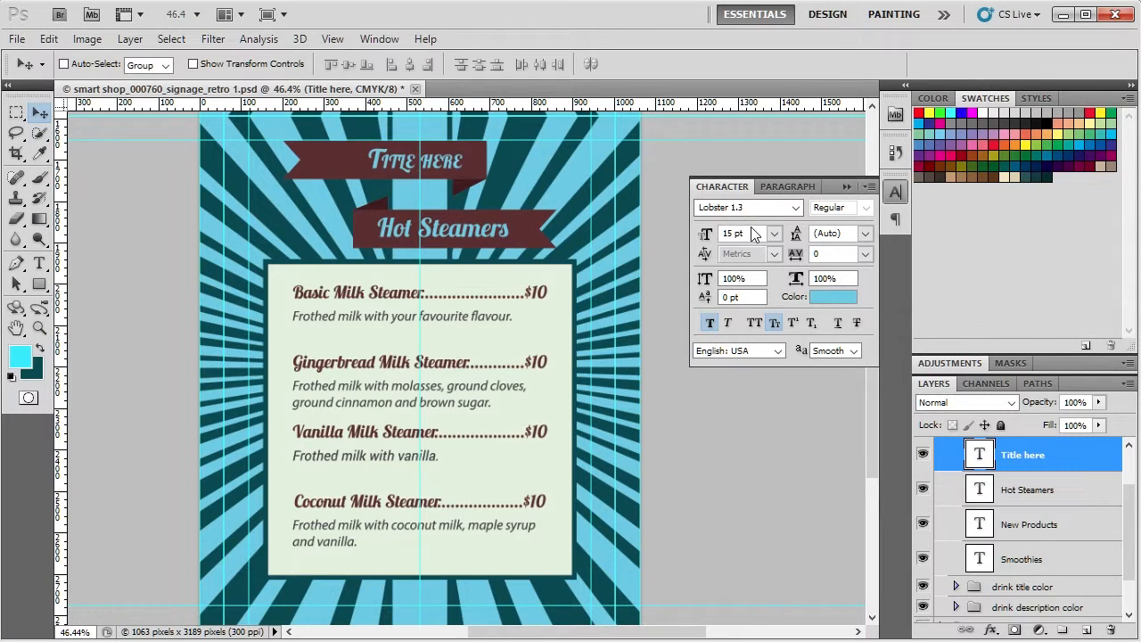
pyautogui.click(895, 192)
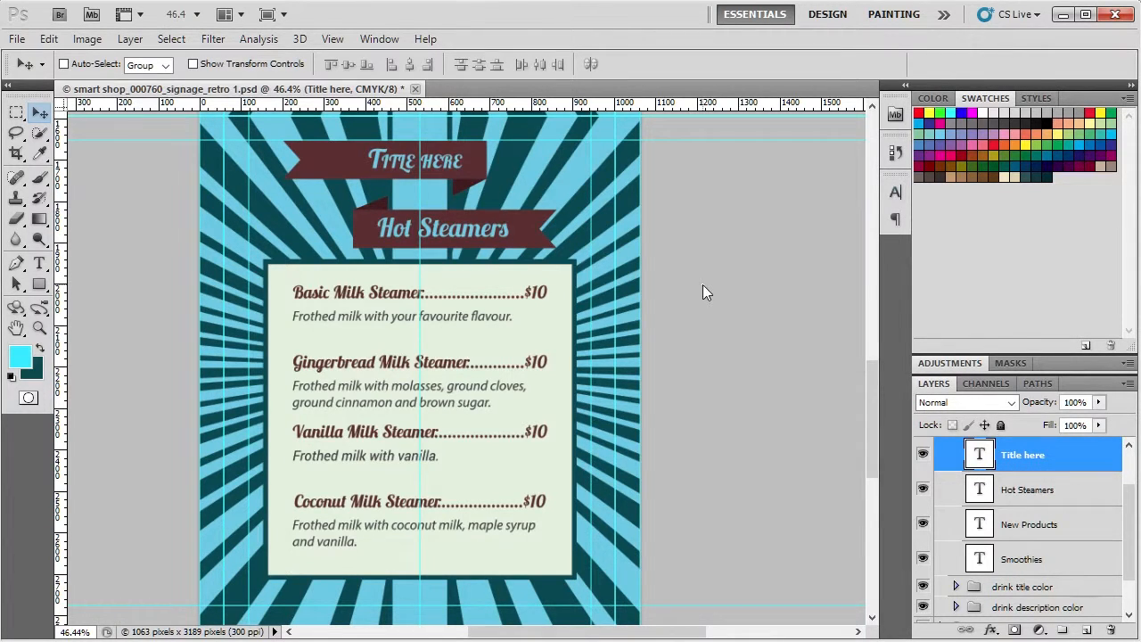
# Step: Save the document as a new Photoshop file named "smart shop_000760_signage_retro 1 FINAL" with Maximize Compatibility enabled
pyautogui.scroll(-1, 703, 285)
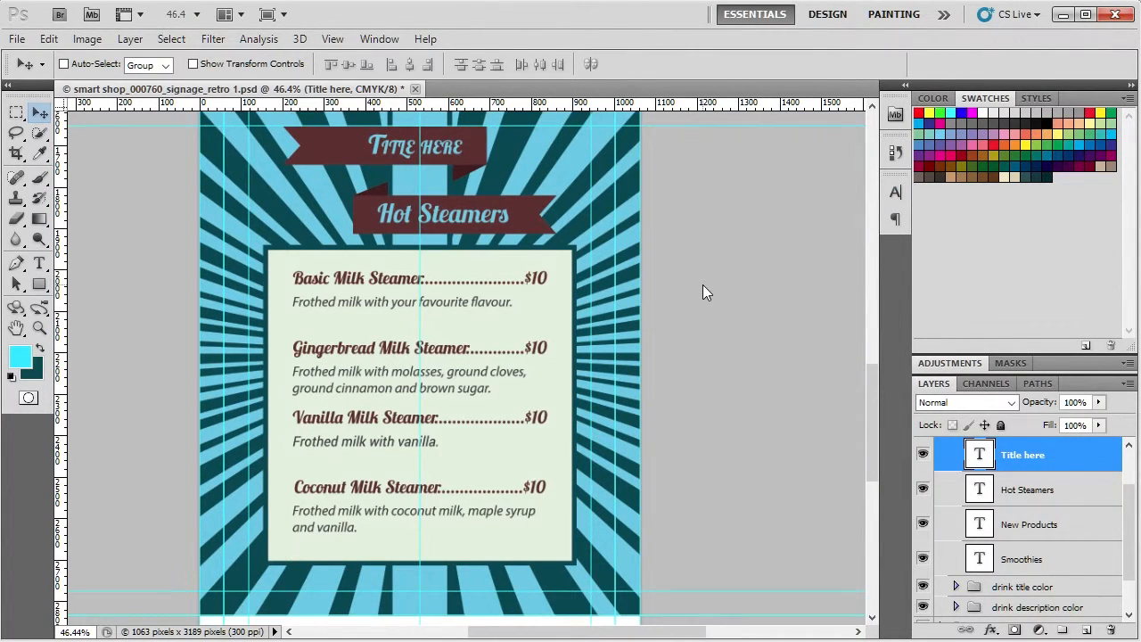
pyautogui.scroll(3, 702, 284)
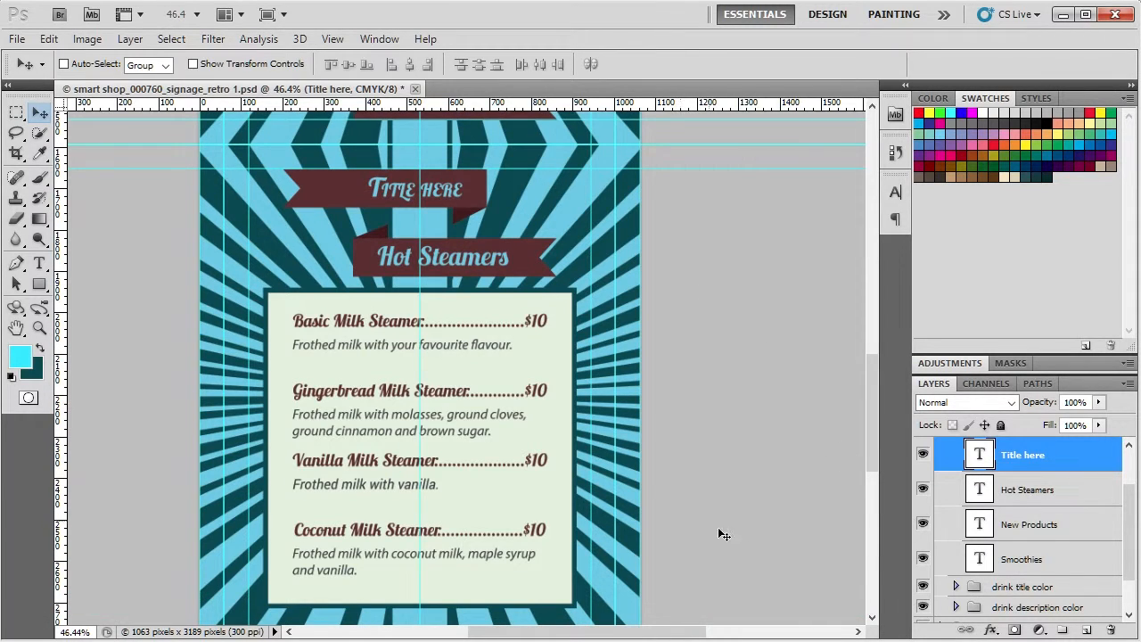
pyautogui.scroll(-3, 749, 450)
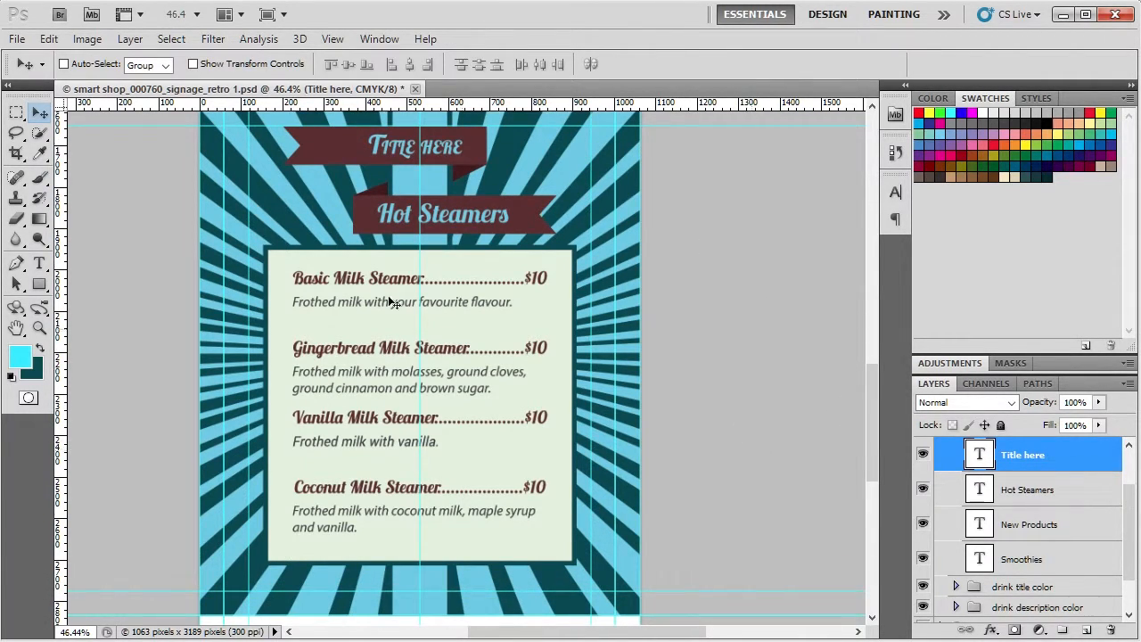
pyautogui.click(17, 38)
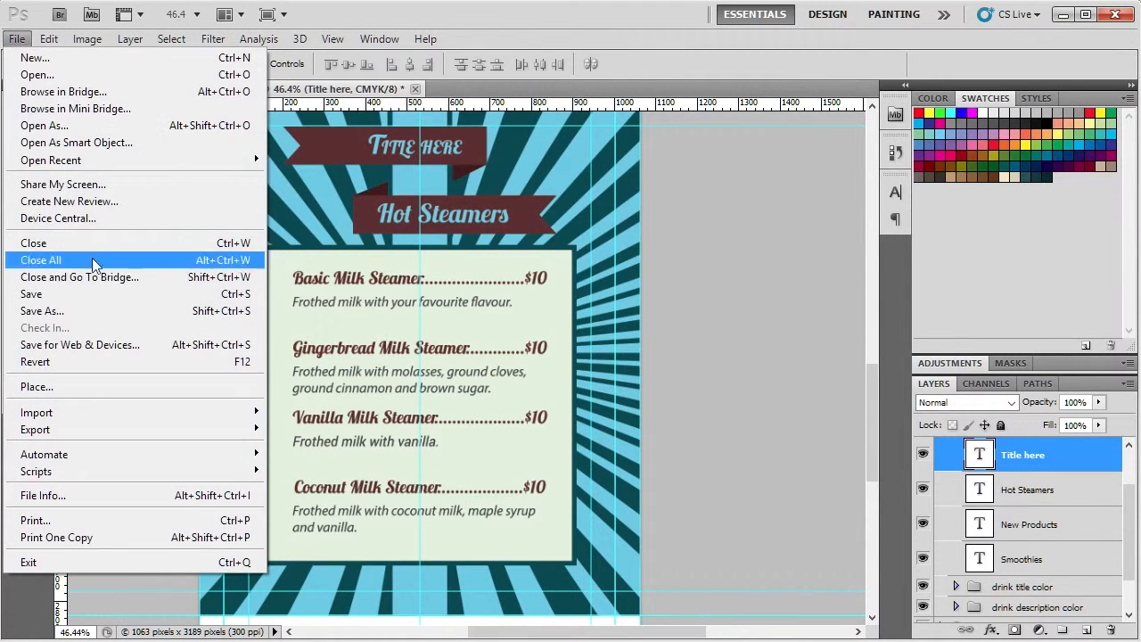
pyautogui.click(110, 307)
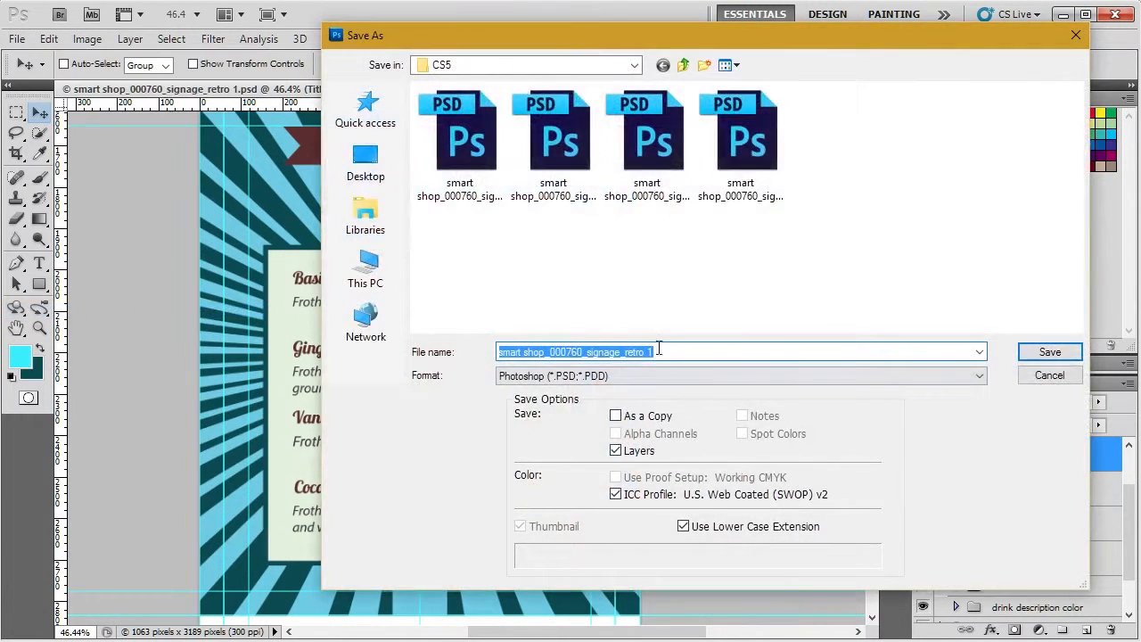
pyautogui.click(662, 351)
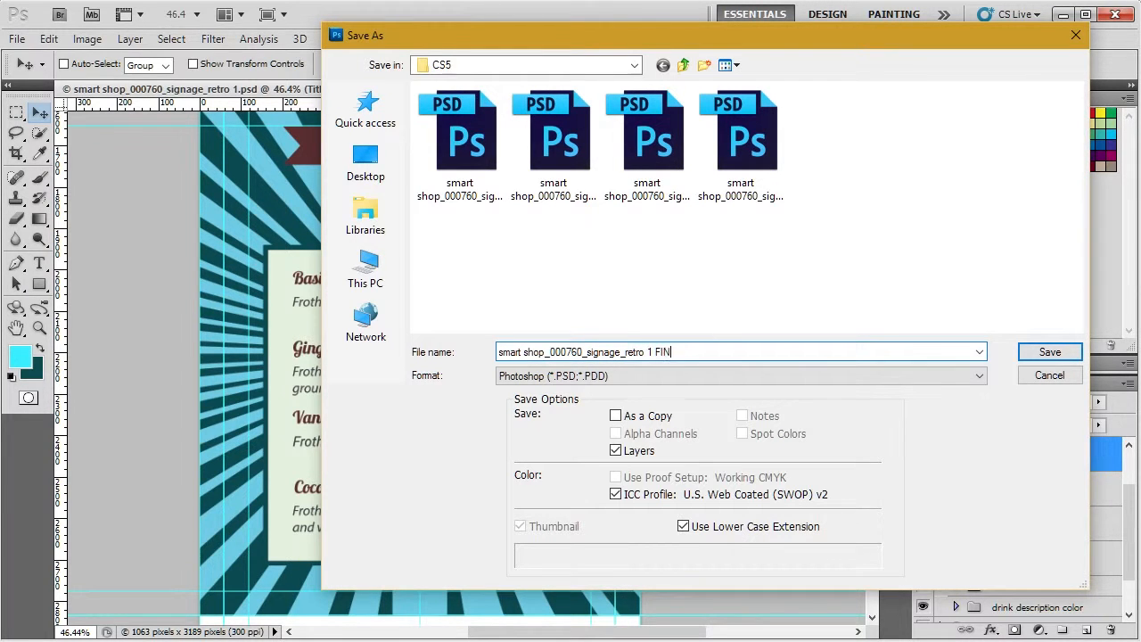
pyautogui.press('Return')
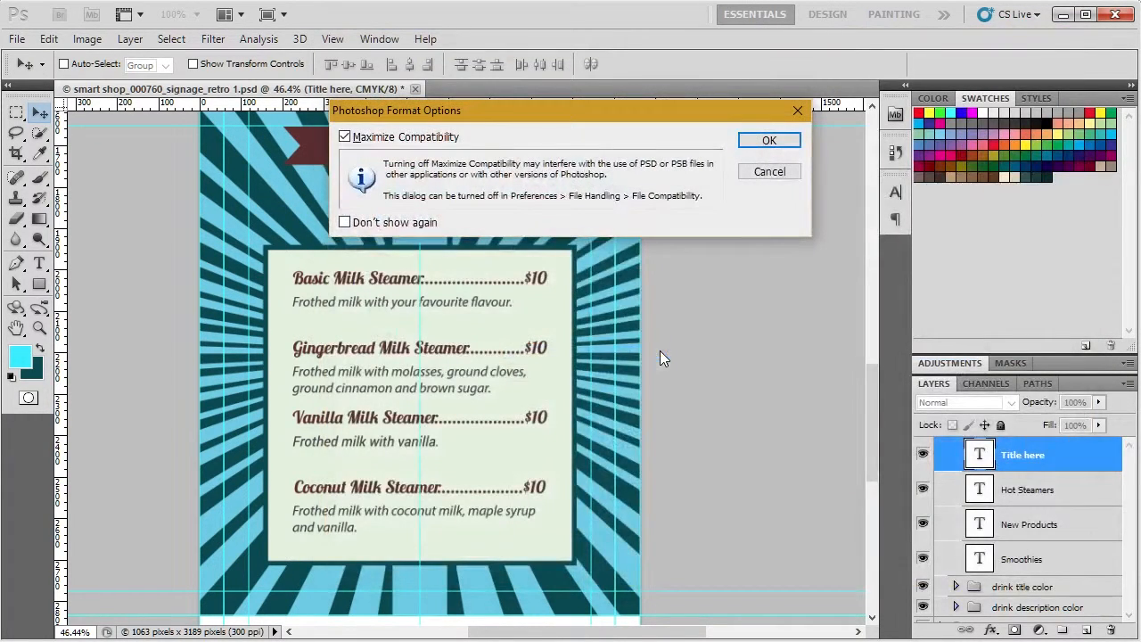
pyautogui.click(765, 140)
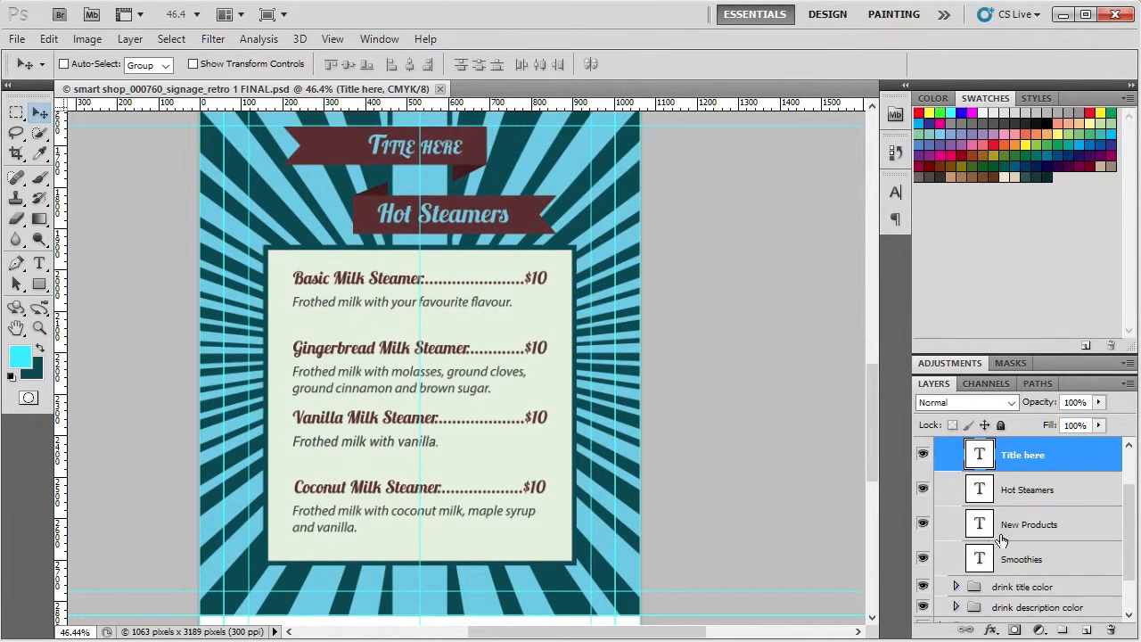
# Step: Select all text layers in the title, drink title color and drink description color groups together and rasterize their type
pyautogui.keyDown('shift'); pyautogui.click(1022, 558); pyautogui.keyUp('shift')
pyautogui.scroll(-1, 1022, 556)
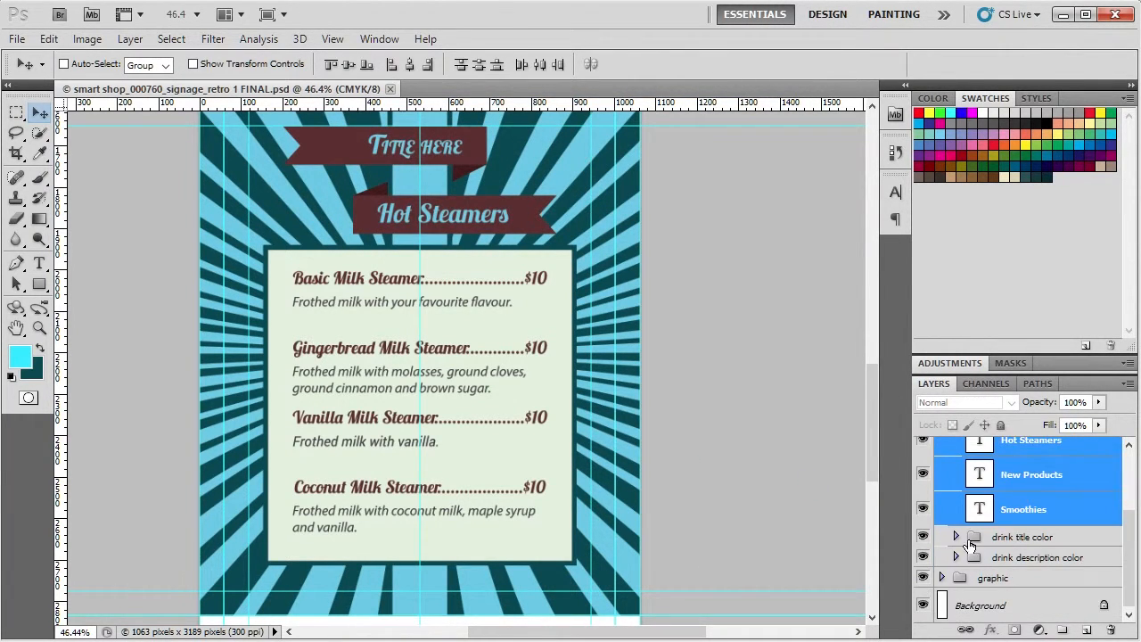
pyautogui.click(956, 537)
pyautogui.scroll(-1, 1044, 544)
pyautogui.keyDown('ctrl'); pyautogui.click(1050, 505); pyautogui.keyUp('ctrl')
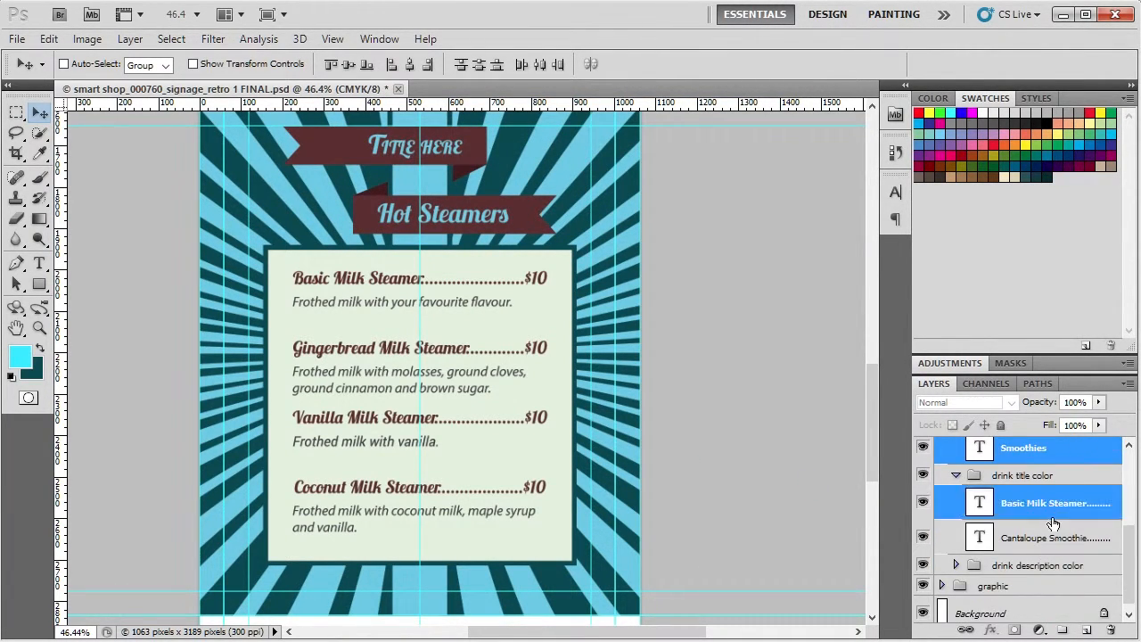
pyautogui.keyDown('ctrl'); pyautogui.click(1048, 540); pyautogui.keyUp('ctrl')
pyautogui.click(957, 566)
pyautogui.scroll(-2, 1049, 541)
pyautogui.keyDown('ctrl'); pyautogui.click(1045, 470); pyautogui.keyUp('ctrl')
pyautogui.keyDown('ctrl'); pyautogui.click(1045, 504); pyautogui.keyUp('ctrl')
pyautogui.keyDown('ctrl'); pyautogui.click(1041, 540); pyautogui.keyUp('ctrl')
pyautogui.keyDown('ctrl'); pyautogui.click(1043, 574); pyautogui.keyUp('ctrl')
pyautogui.keyDown('ctrl'); pyautogui.click(1038, 609); pyautogui.keyUp('ctrl')
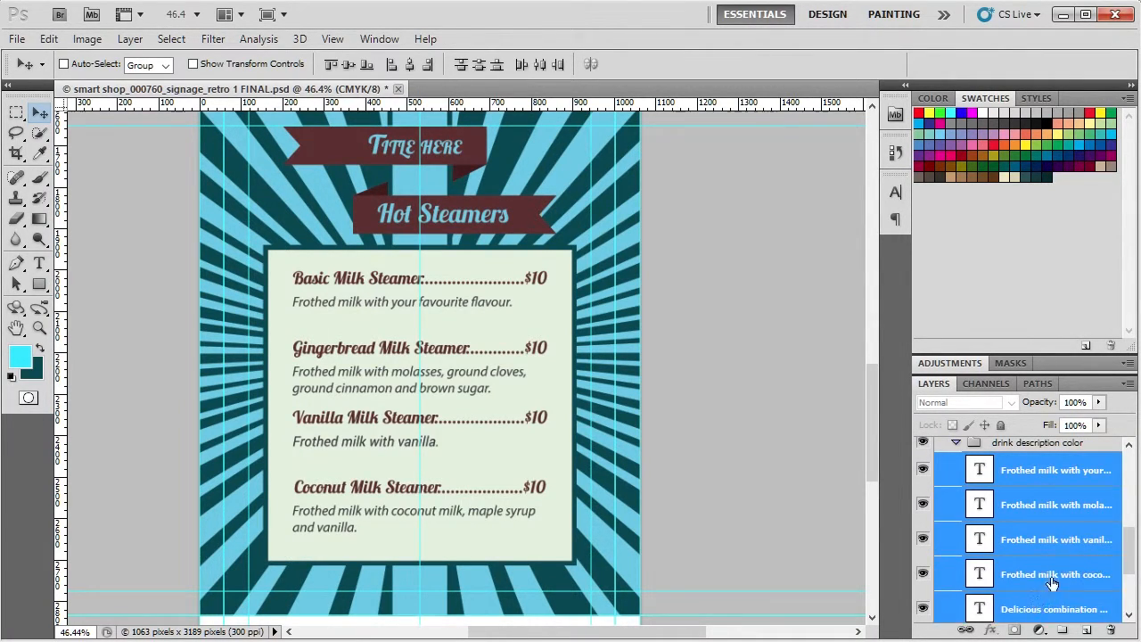
pyautogui.scroll(-3, 1025, 553)
pyautogui.keyDown('ctrl'); pyautogui.click(1052, 544); pyautogui.keyUp('ctrl')
pyautogui.keyDown('ctrl'); pyautogui.click(1026, 578); pyautogui.keyUp('ctrl')
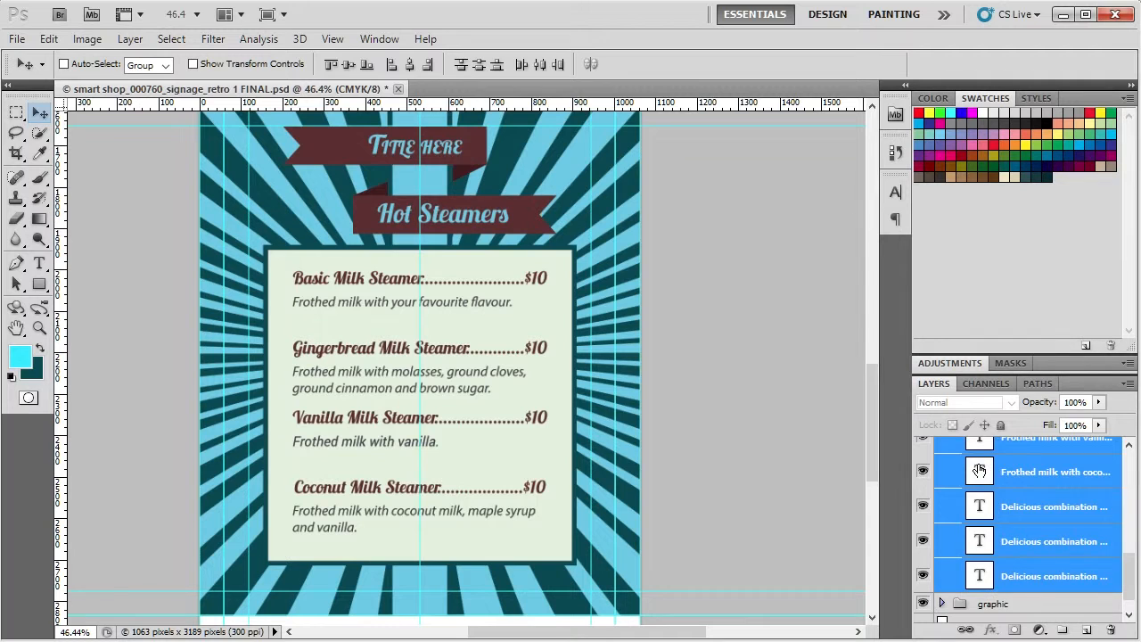
pyautogui.rightClick(980, 471)
pyautogui.rightClick(1030, 448)
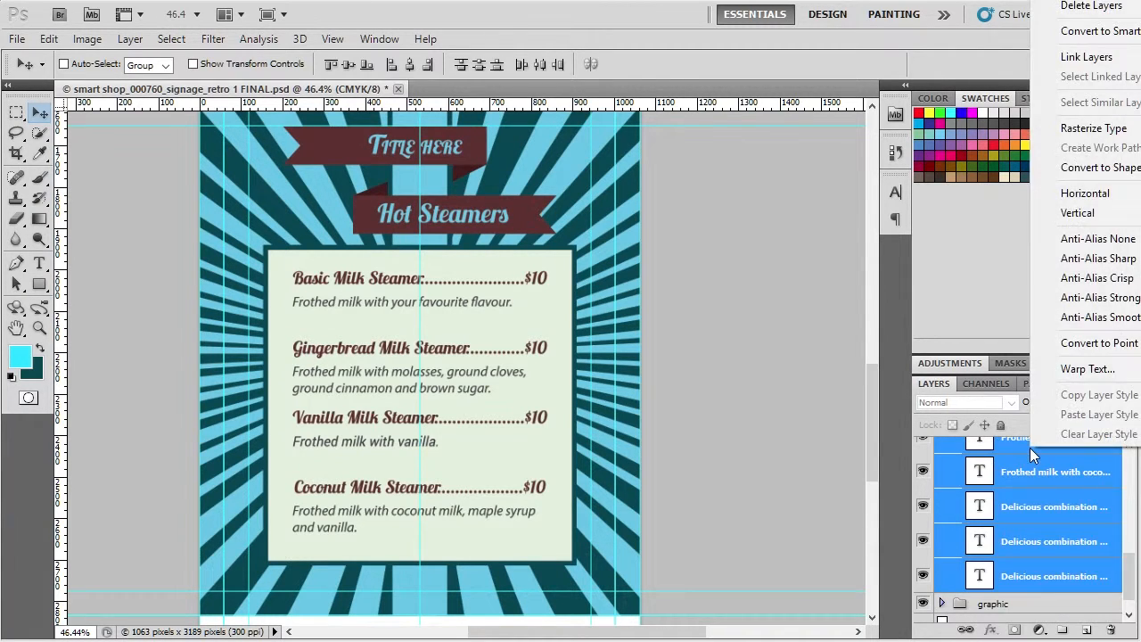
pyautogui.click(1076, 134)
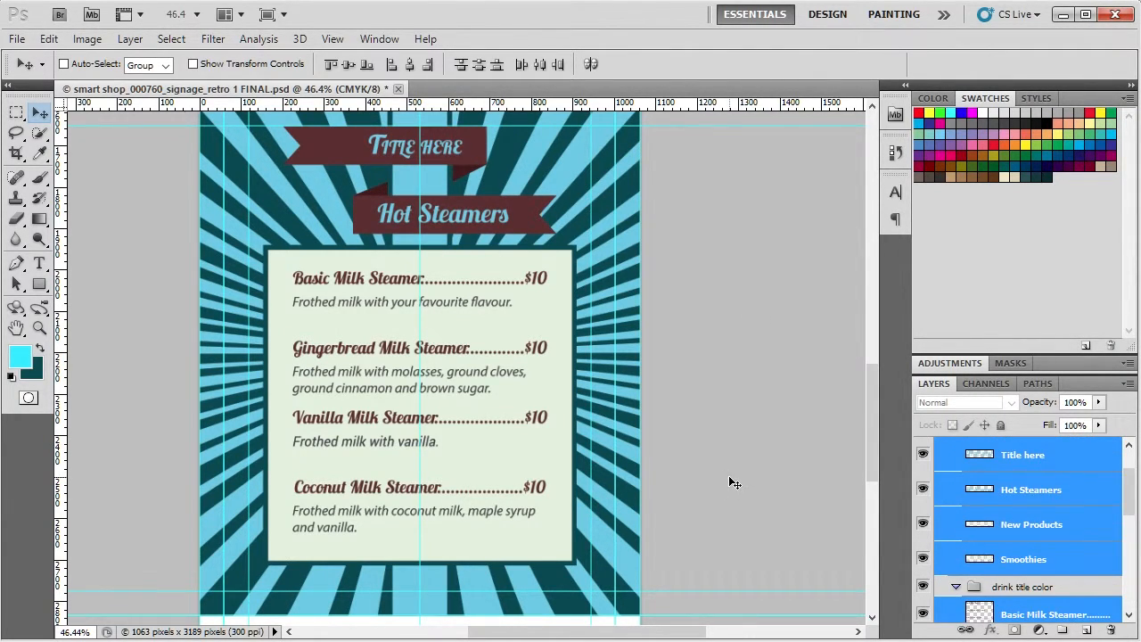
pyautogui.click(17, 38)
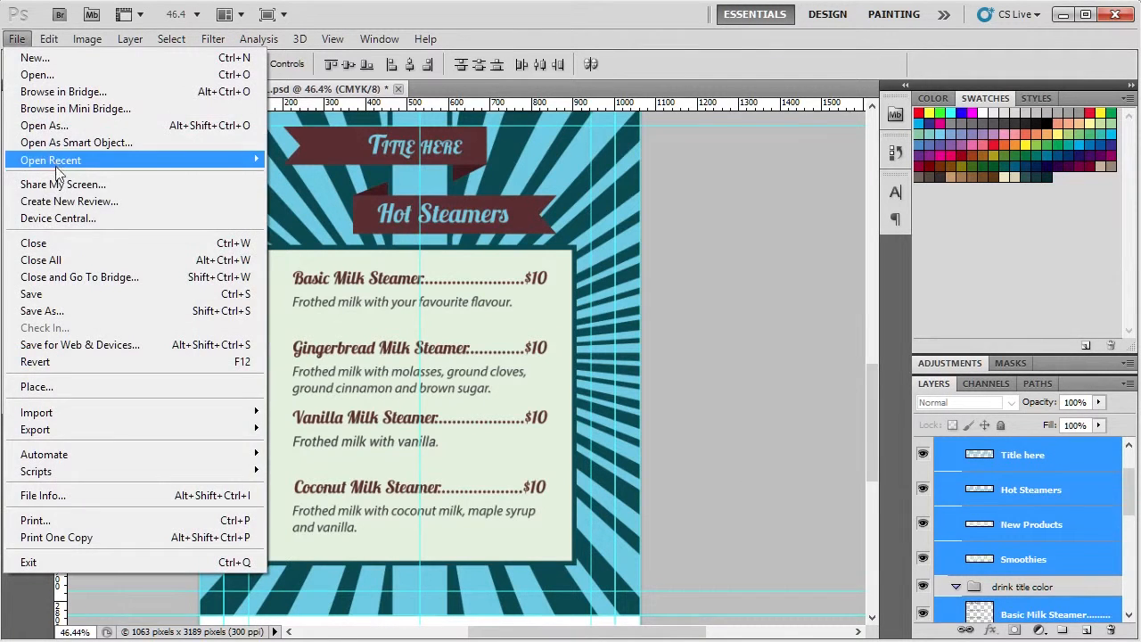
pyautogui.click(70, 130)
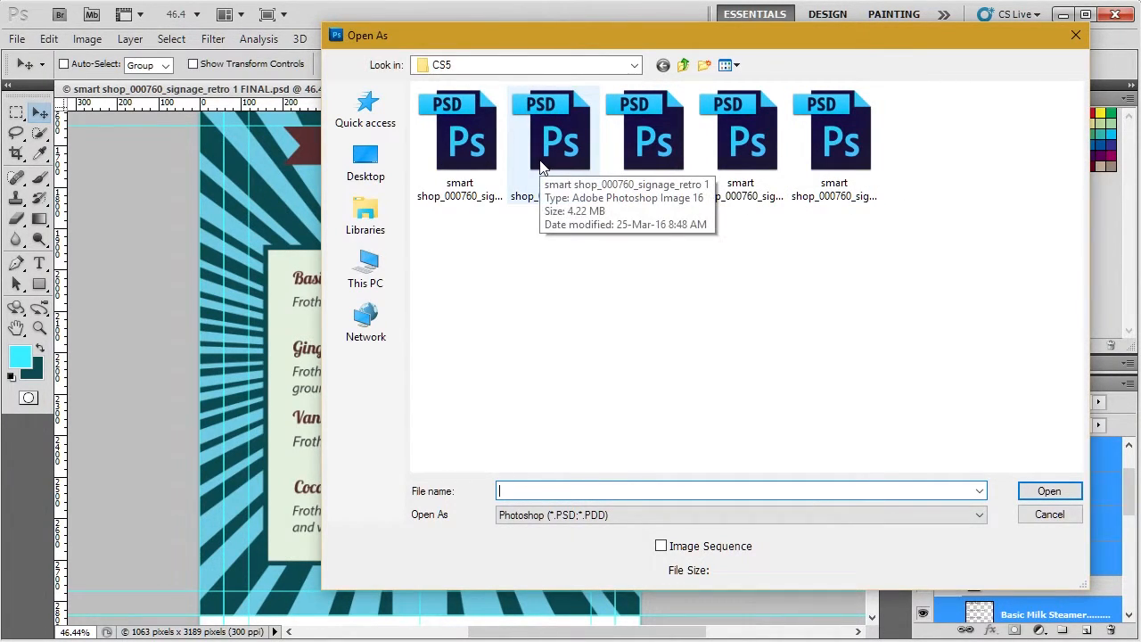
pyautogui.click(446, 164)
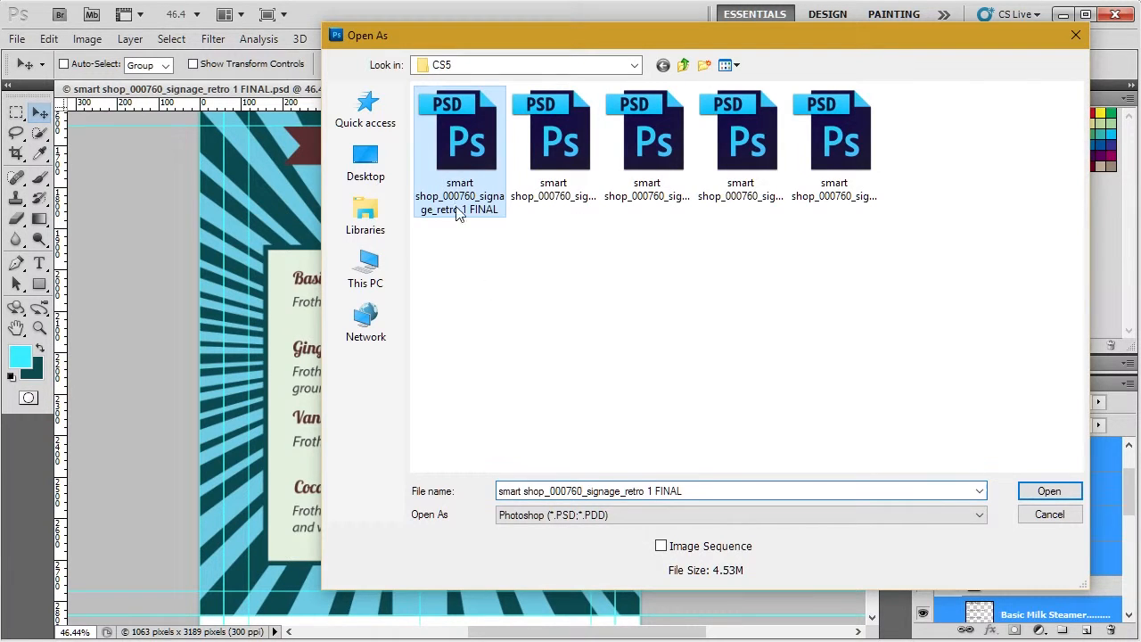
pyautogui.click(712, 490)
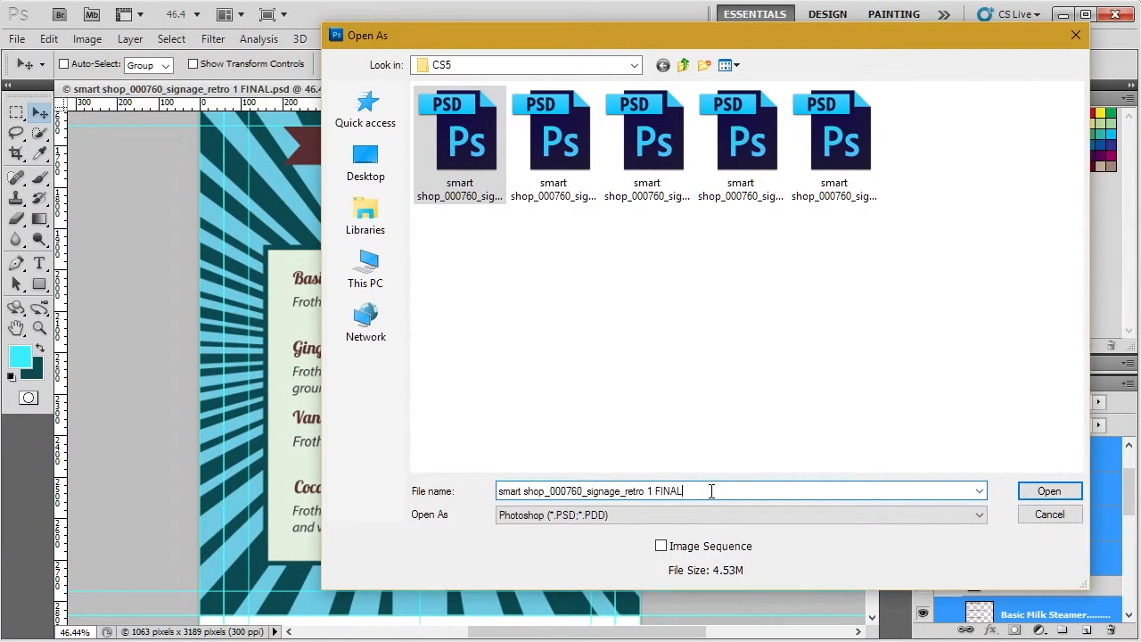
pyautogui.write(')')
pyautogui.press('BackSpace')
pyautogui.write('_')
pyautogui.press('Return')
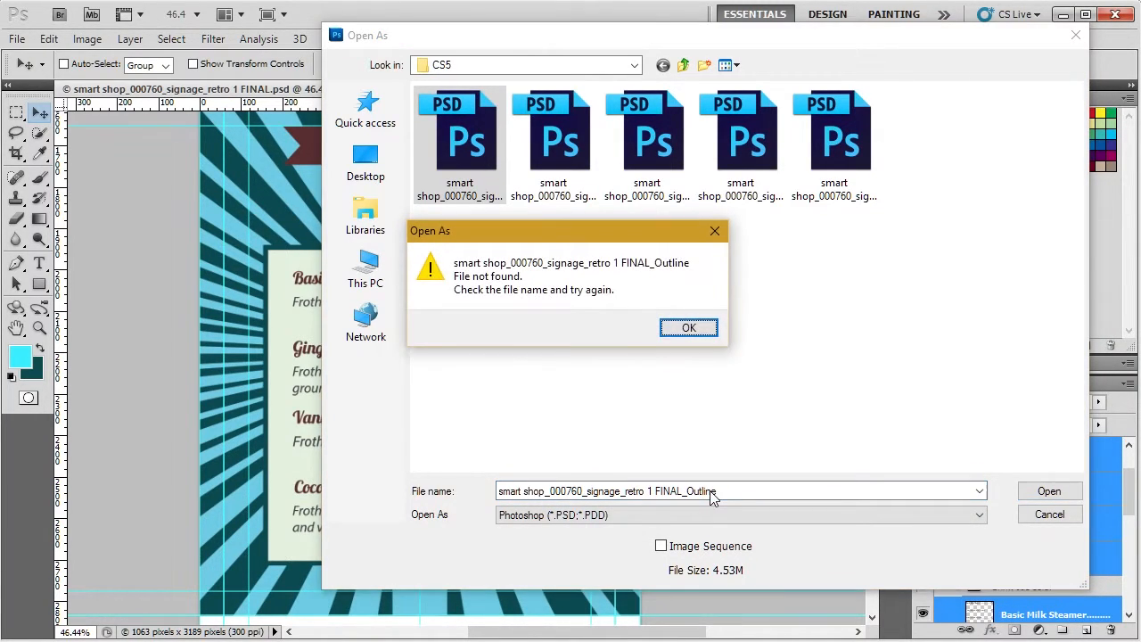
pyautogui.click(711, 329)
pyautogui.click(1050, 513)
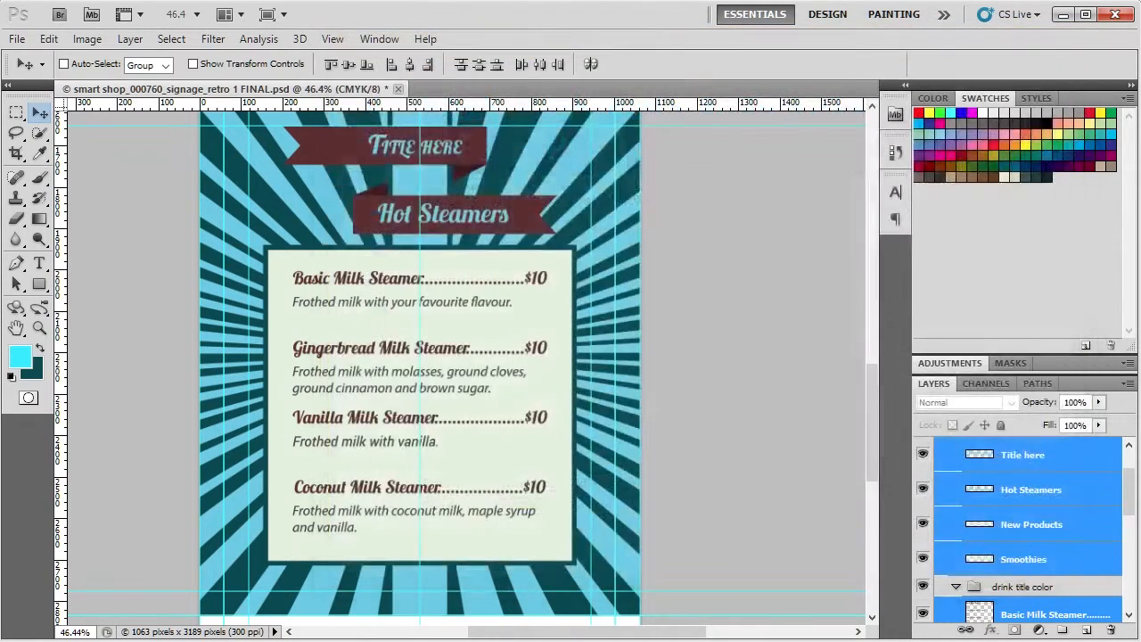
# Step: Save the rasterized document as a separate Photoshop file named "smart shop_000760_signage_retro 1 FINAL for print"
pyautogui.click(14, 38)
pyautogui.click(126, 310)
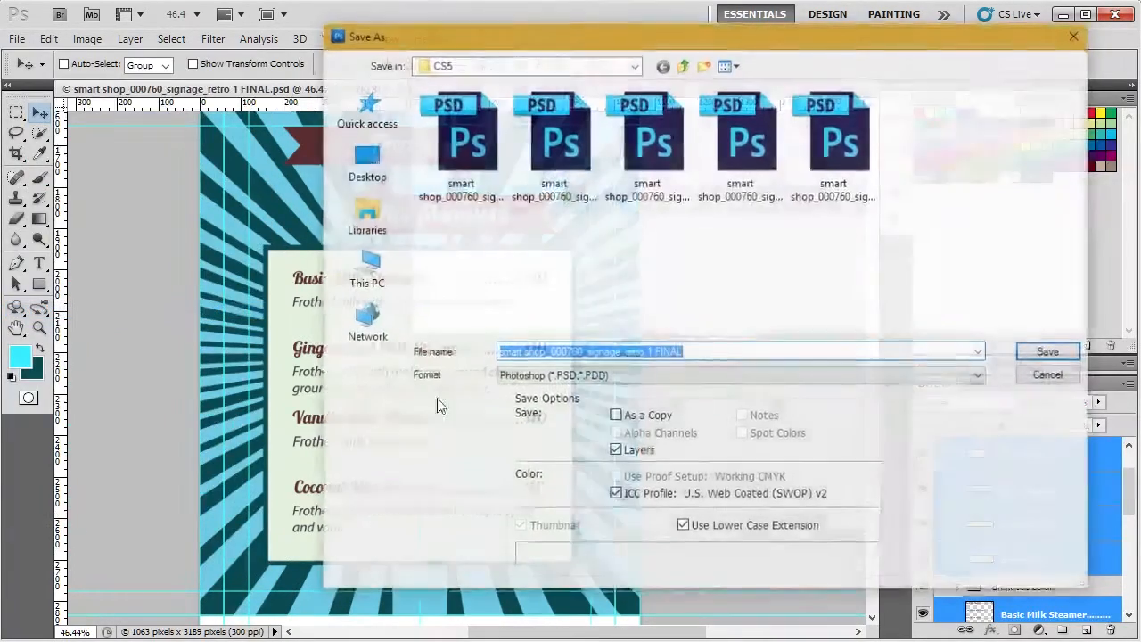
pyautogui.click(741, 353)
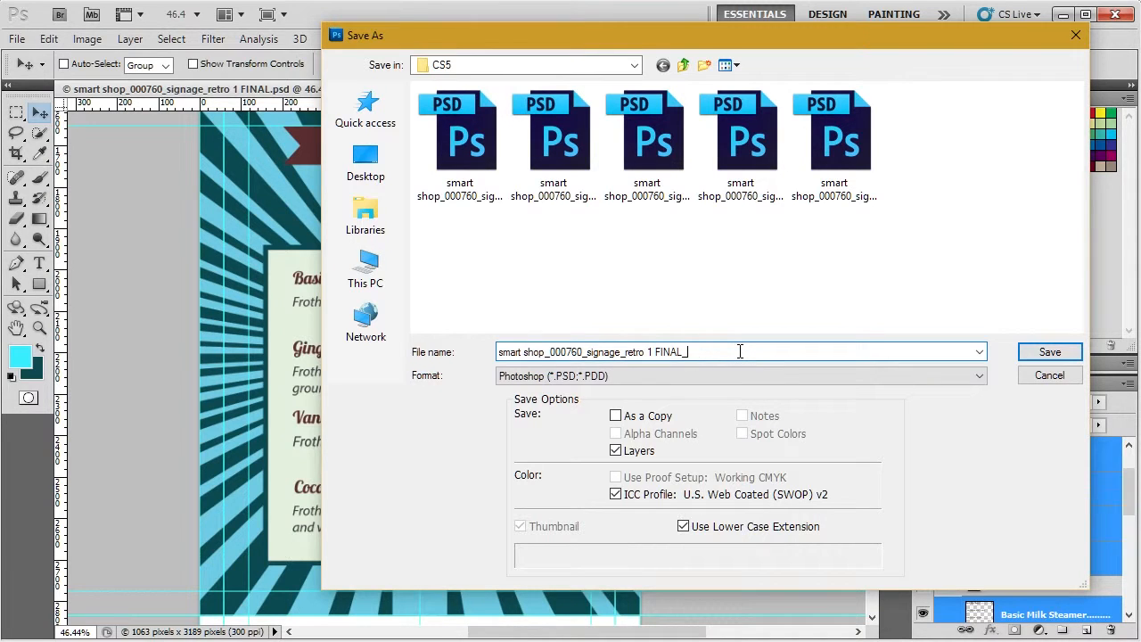
pyautogui.press('BackSpace')
pyautogui.press('BackSpace')
pyautogui.press('BackSpace')
pyautogui.write('L')
pyautogui.press('Return')
pyautogui.press('Return')
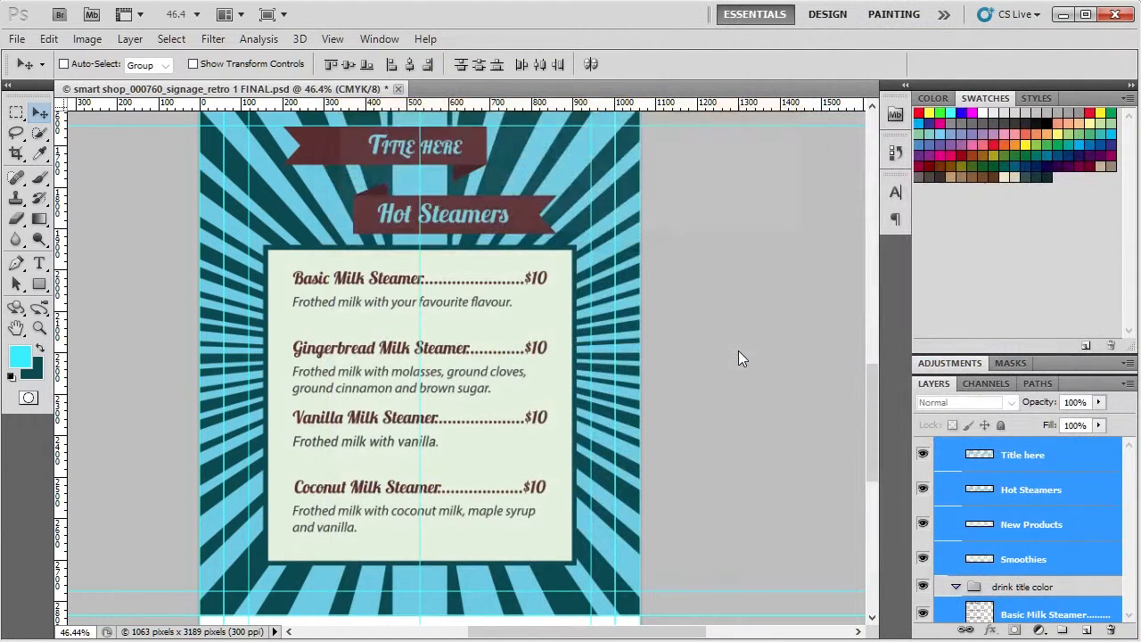
pyautogui.rightClick(738, 350)
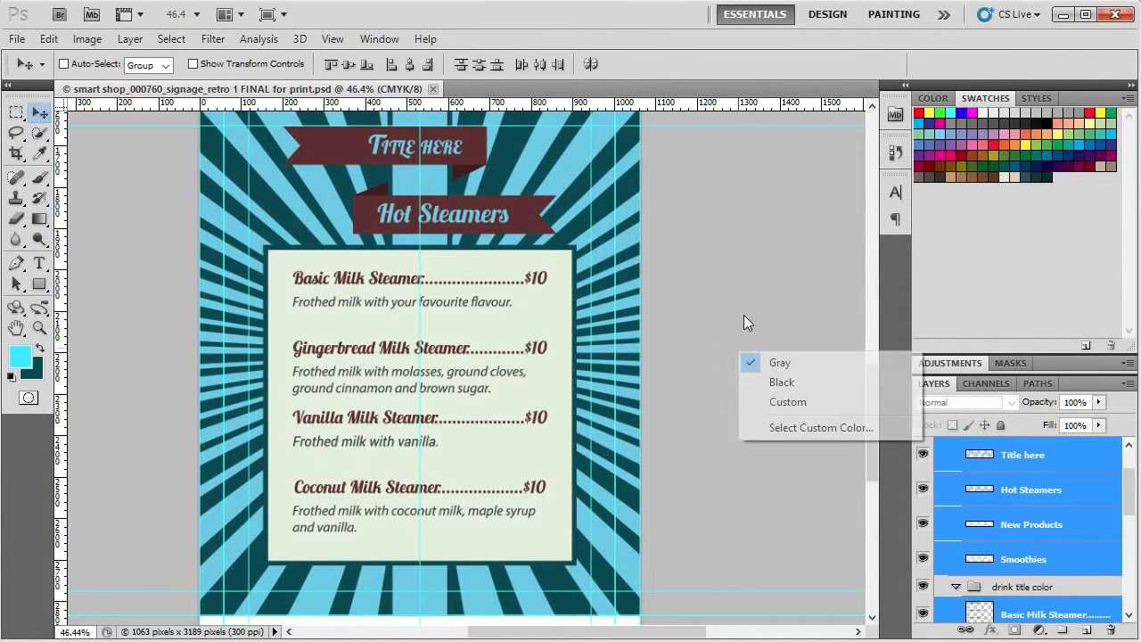
pyautogui.click(752, 275)
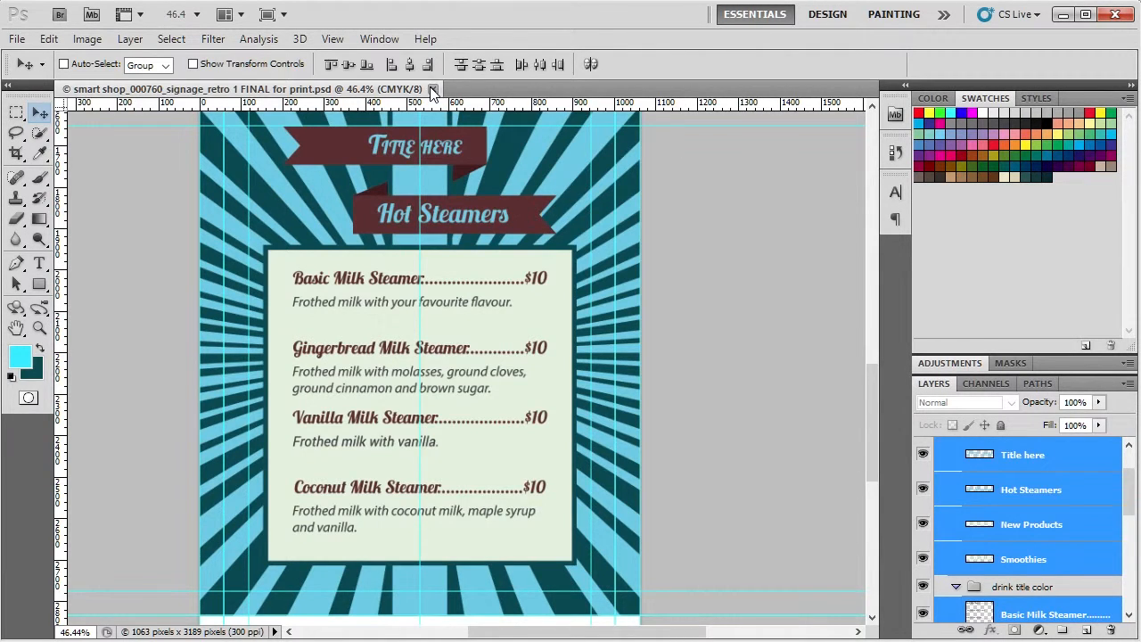
# Step: Close the print document and quit this version of Photoshop
pyautogui.click(433, 90)
pyautogui.click(1120, 14)
pyautogui.moveTo(1138, 37); pyautogui.dragTo(837, 23)
# Step: From the PSD folder's CC subfolder, open "smart shop_000760_signage_retro 1" in Photoshop CC
pyautogui.click(663, 76)
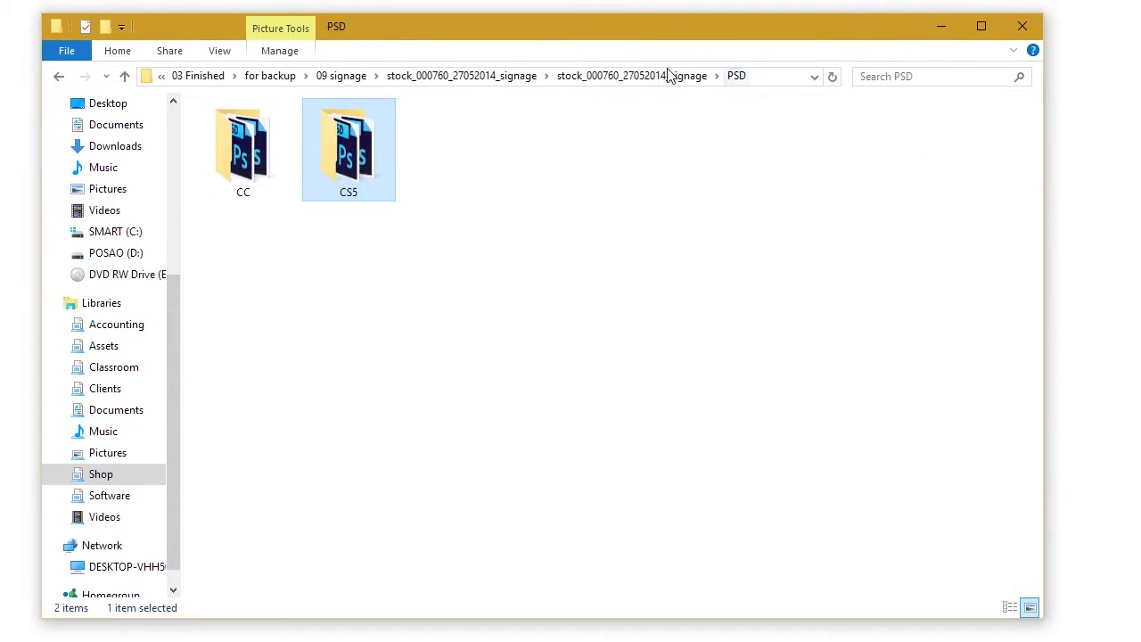
pyautogui.click(238, 124)
pyautogui.doubleClick(239, 123)
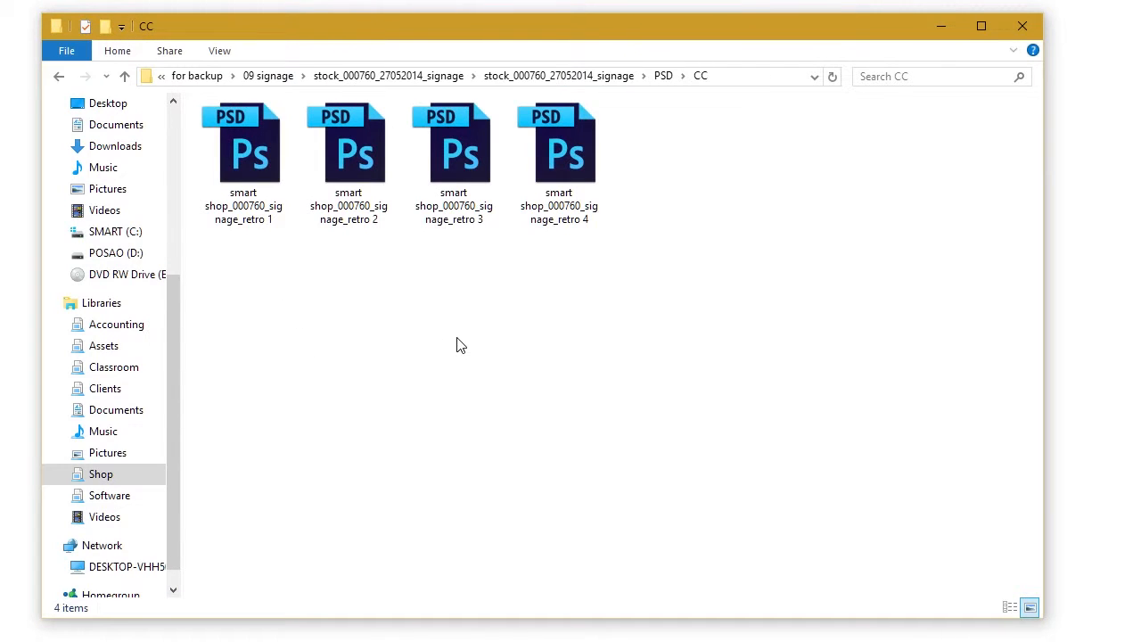
pyautogui.doubleClick(272, 125)
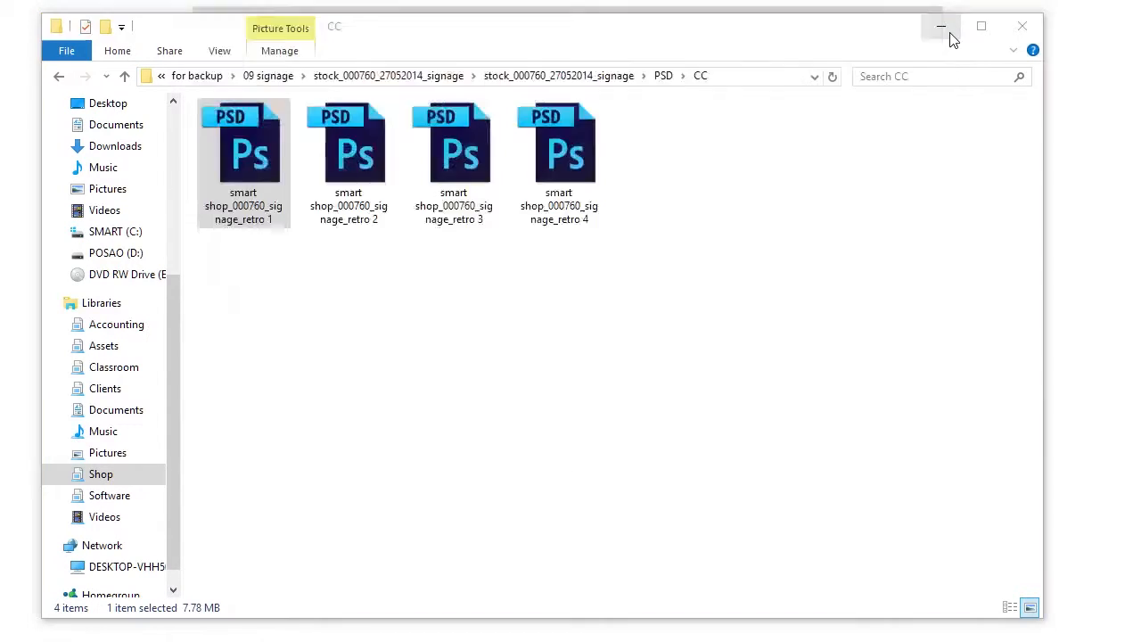
pyautogui.click(947, 31)
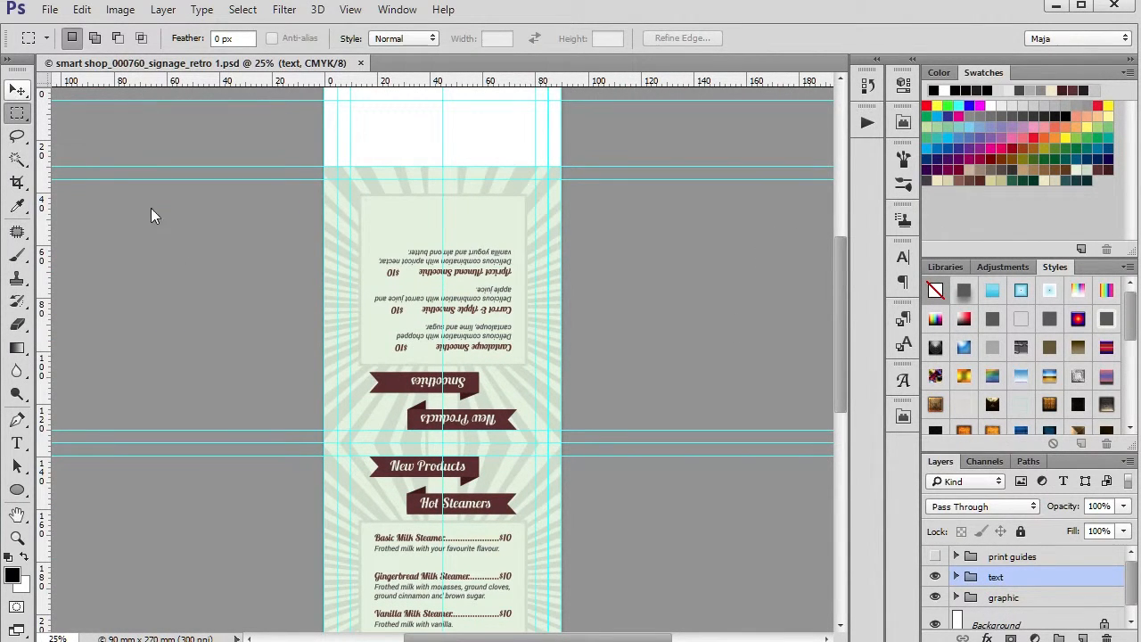
# Step: Activate the Move tool and expand the graphic group to show its color fill layers
pyautogui.press('v')
pyautogui.scroll(-3, 548, 344)
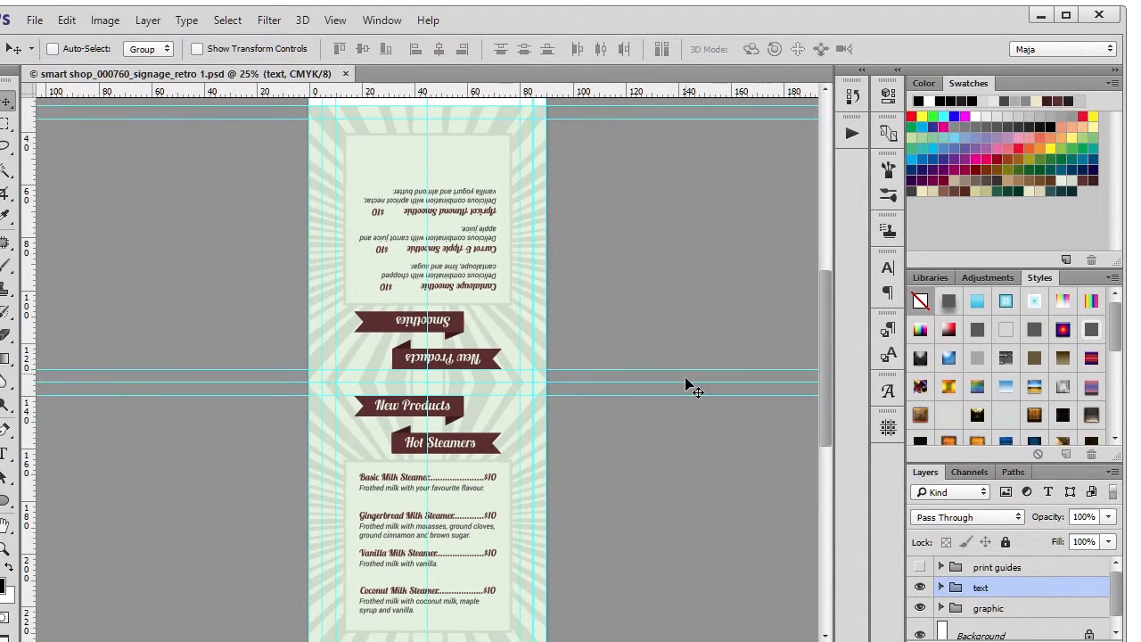
pyautogui.scroll(-1, 1044, 581)
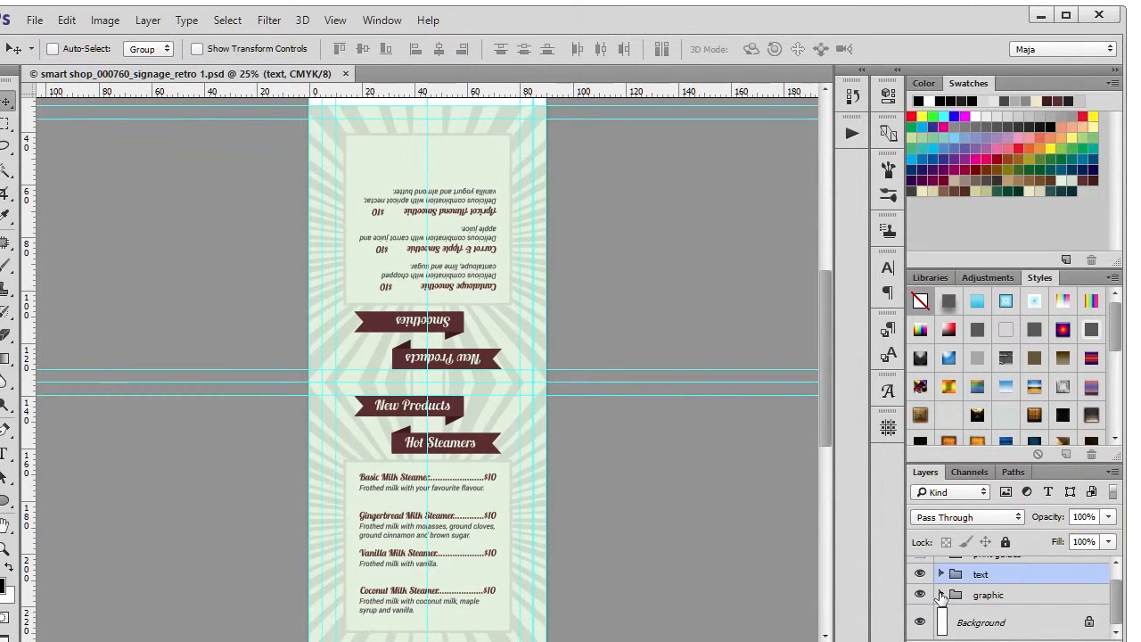
pyautogui.click(941, 595)
pyautogui.scroll(-3, 998, 591)
pyautogui.scroll(1, 981, 581)
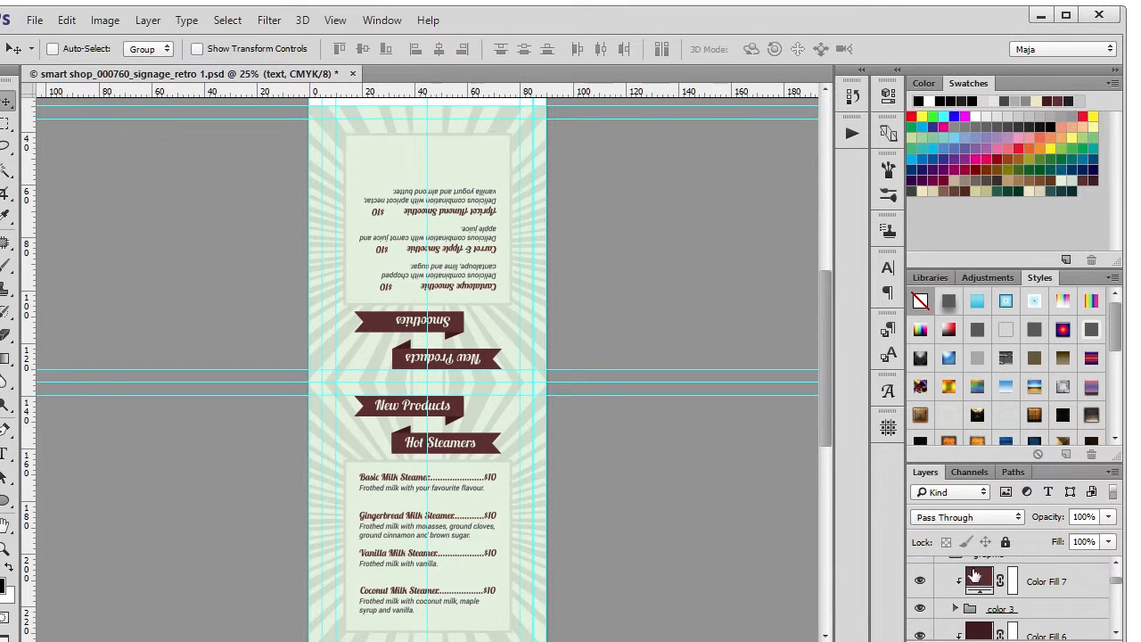
# Step: Set the foreground color to bright cyan, hex 00fcff
pyautogui.click(4, 589)
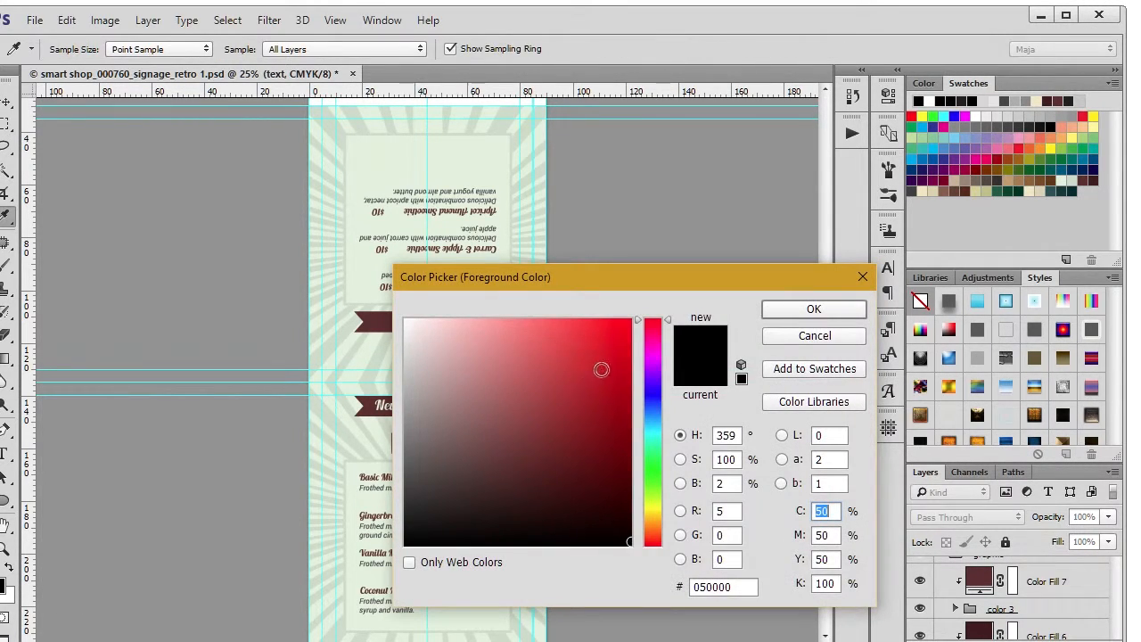
pyautogui.click(650, 433)
pyautogui.click(630, 322)
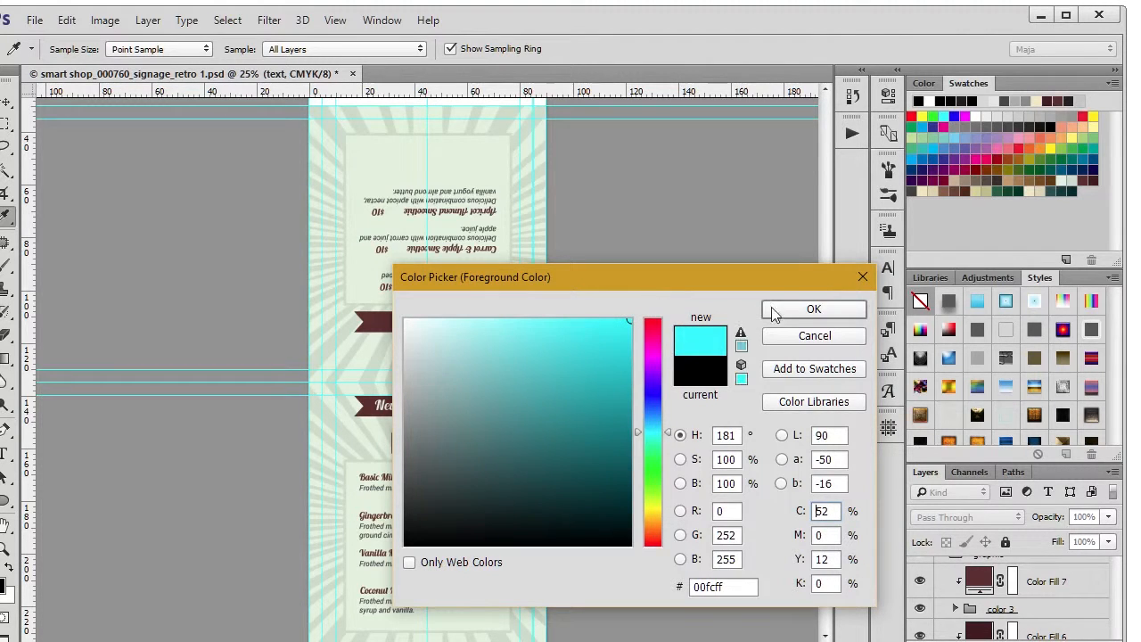
pyautogui.click(814, 309)
# Step: Set the background color to a dark teal of the foreground's hue, about hex 004c4d
pyautogui.click(4, 602)
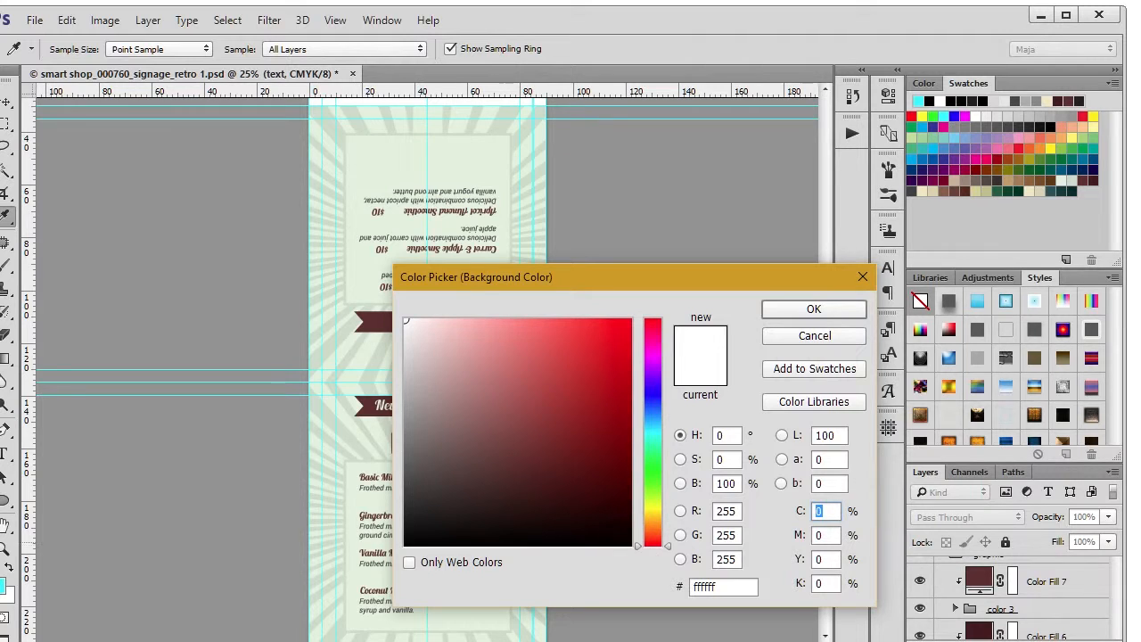
pyautogui.click(3, 584)
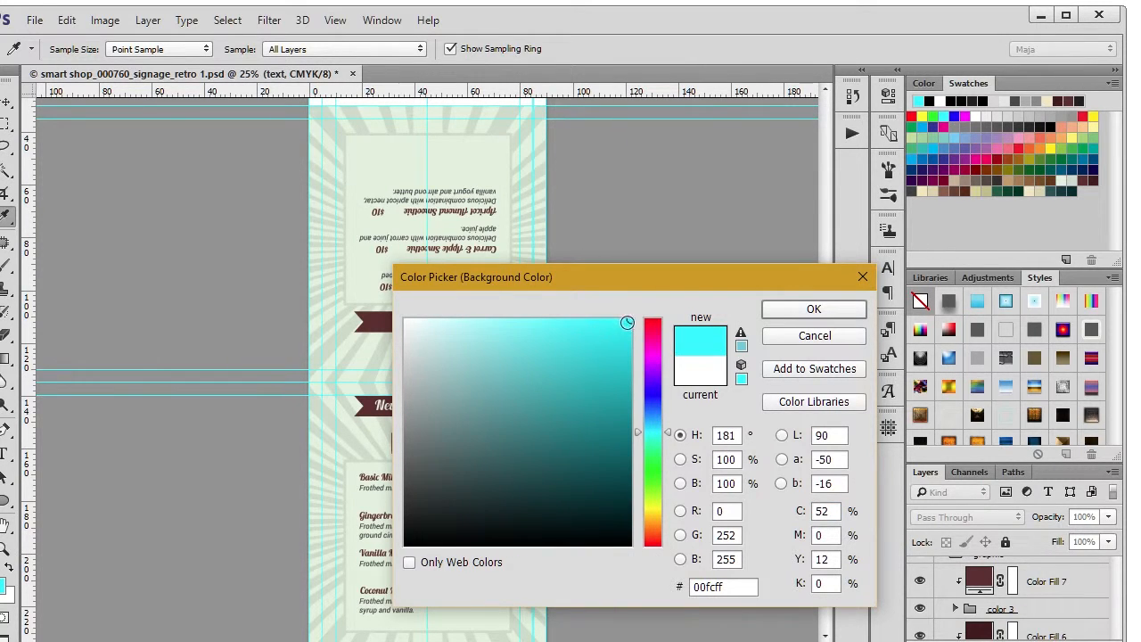
pyautogui.moveTo(631, 323); pyautogui.dragTo(653, 478)
pyautogui.click(836, 313)
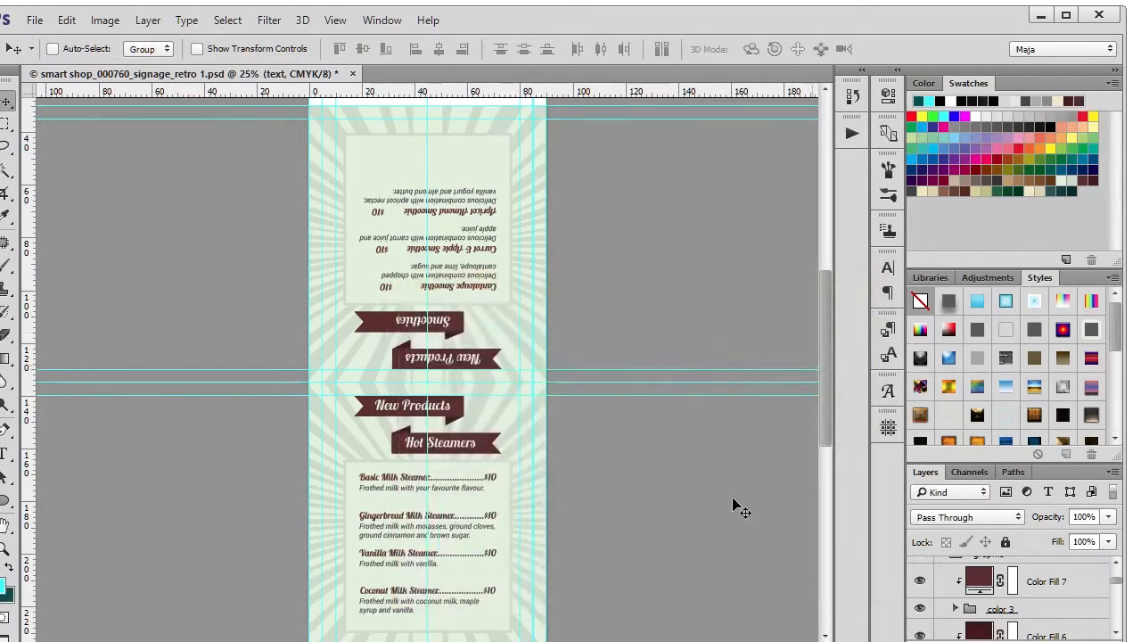
# Step: Enlarge the layer list and fill the Color Fill 2 layer in the graphic group with the dark teal background color
pyautogui.scroll(-3, 955, 607)
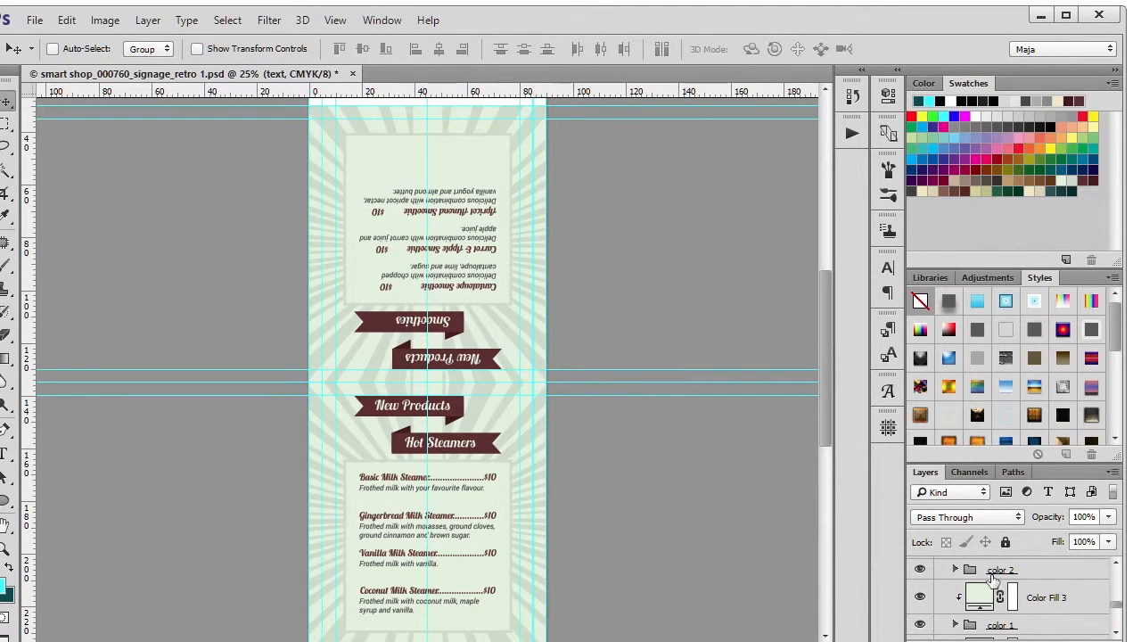
pyautogui.moveTo(1010, 459); pyautogui.dragTo(1021, 297)
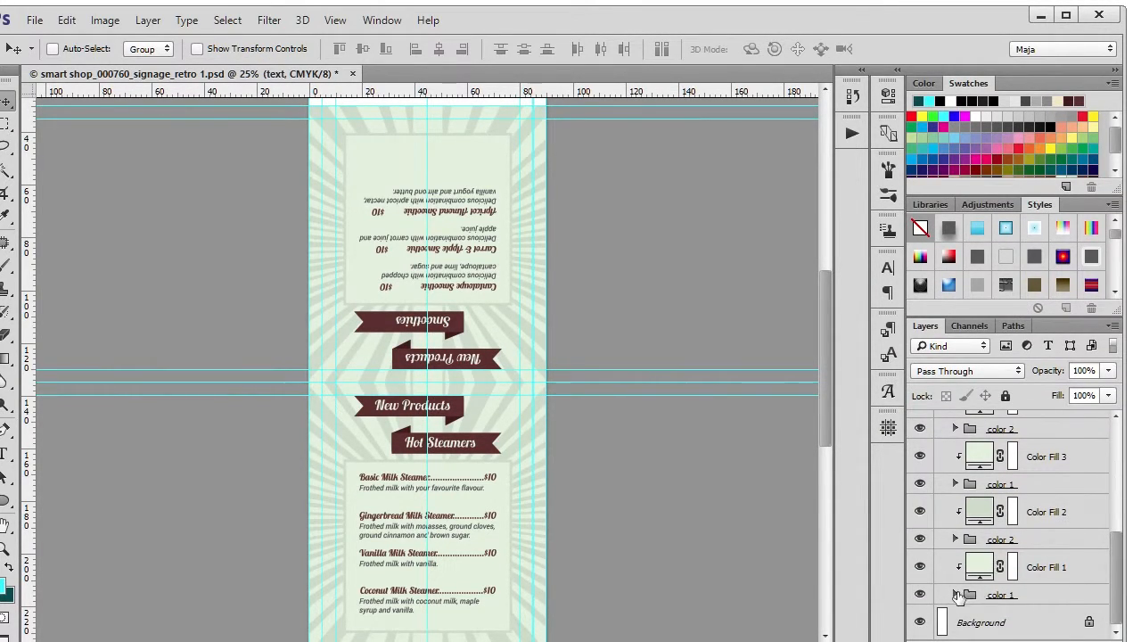
pyautogui.click(969, 568)
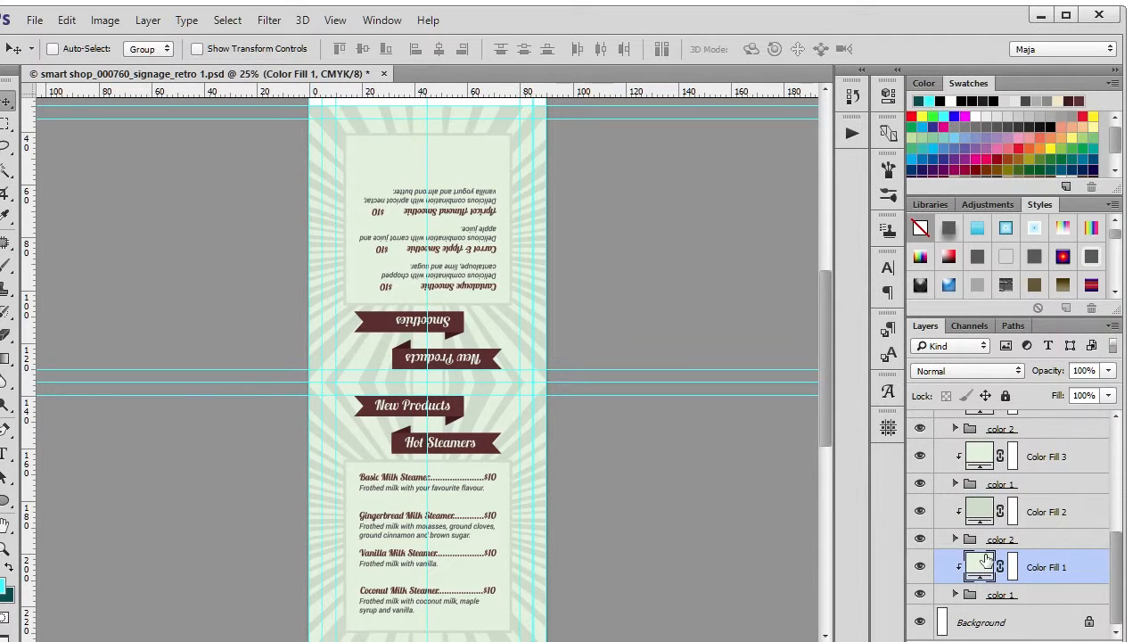
pyautogui.scroll(1, 986, 570)
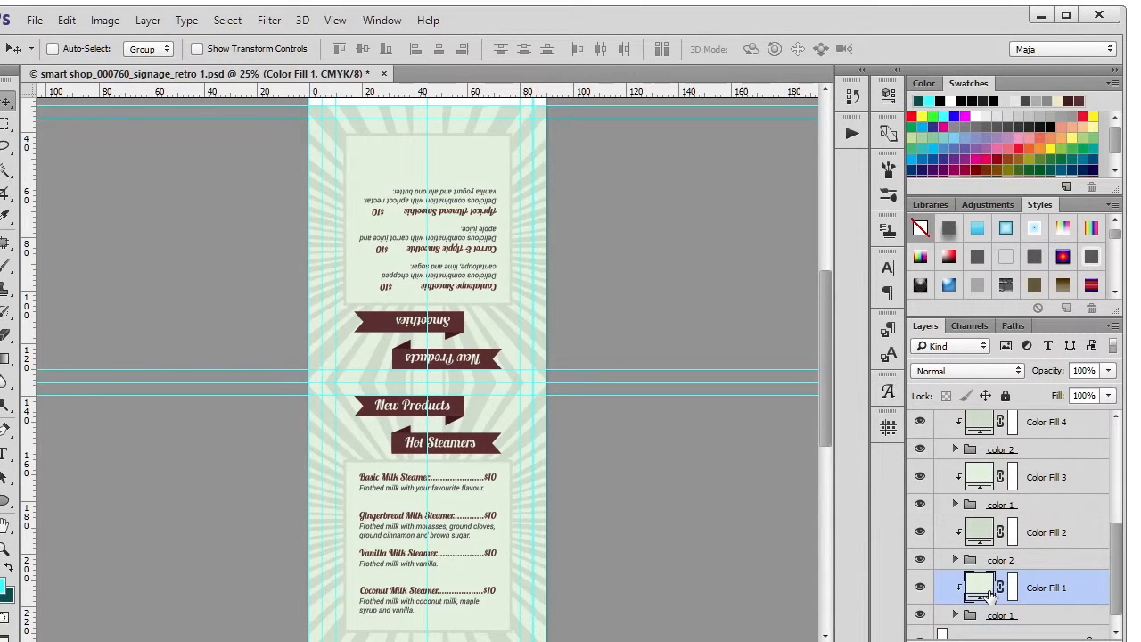
pyautogui.press('alt')
pyautogui.click(987, 530)
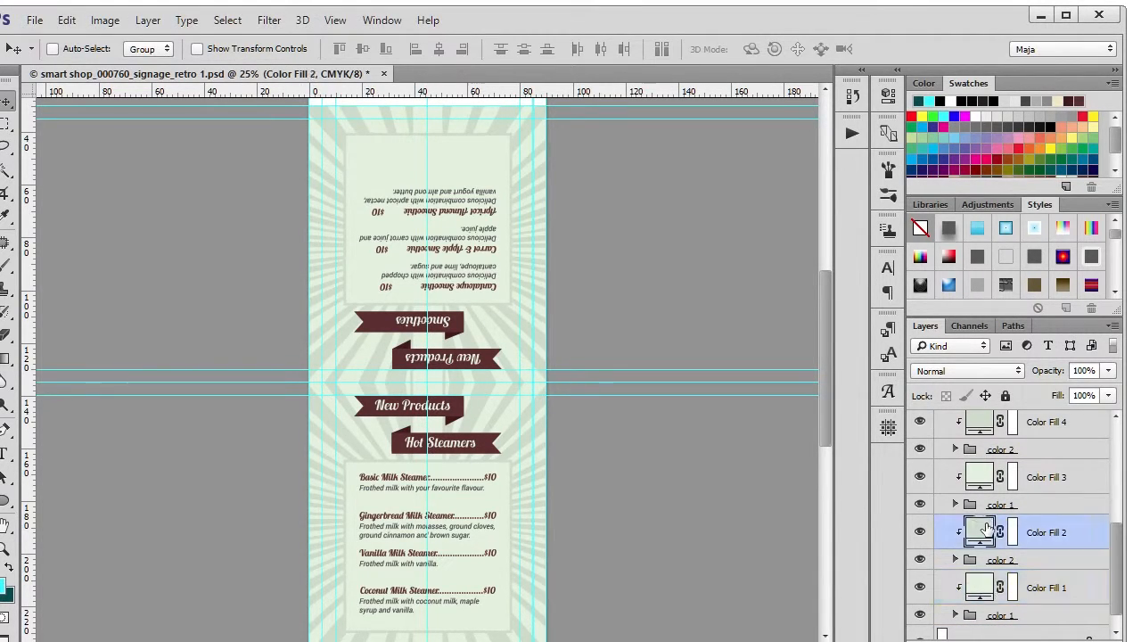
pyautogui.hotkey('alt', 'BackSpace')
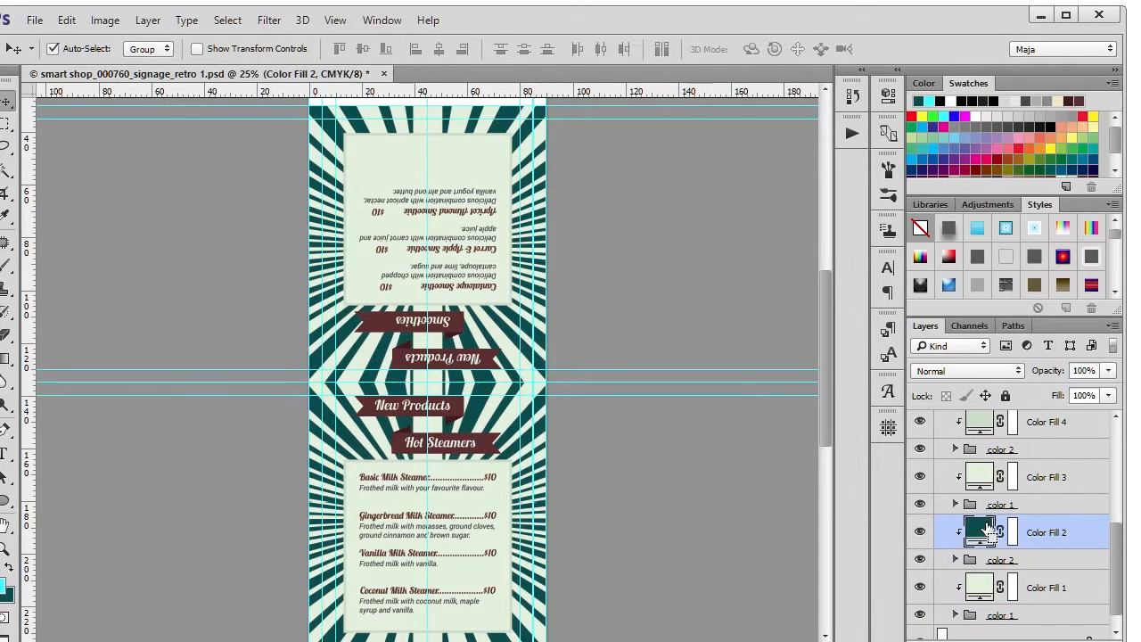
# Step: Fill the Color Fill 1 and Color Fill 3 layers with the cyan foreground color
pyautogui.click(983, 585)
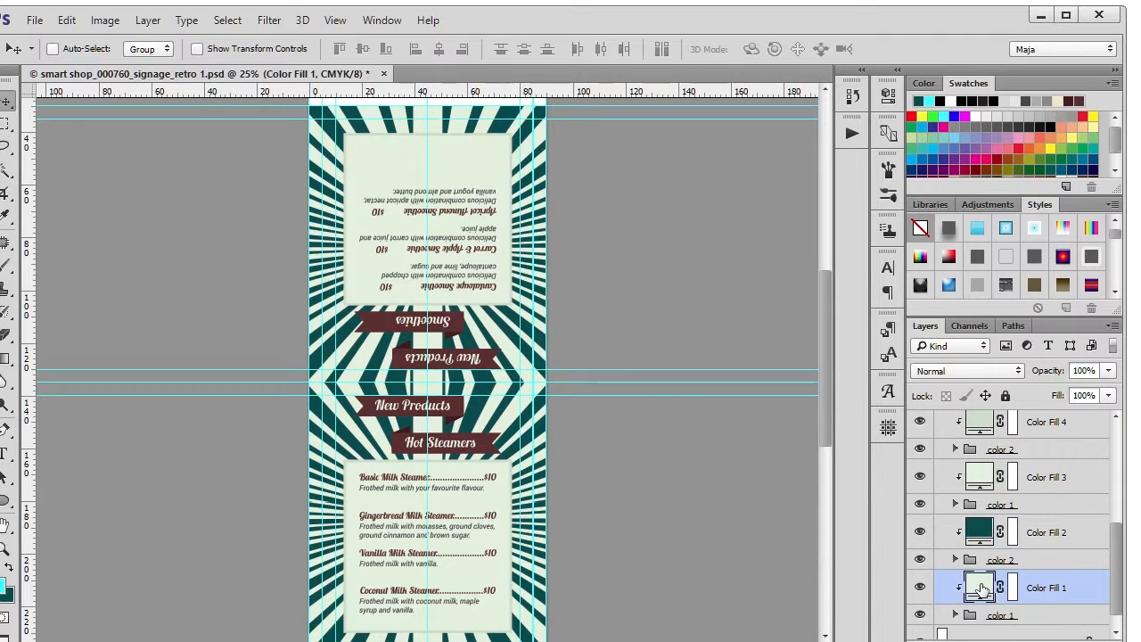
pyautogui.hotkey('alt', 'BackSpace')
pyautogui.click(986, 534)
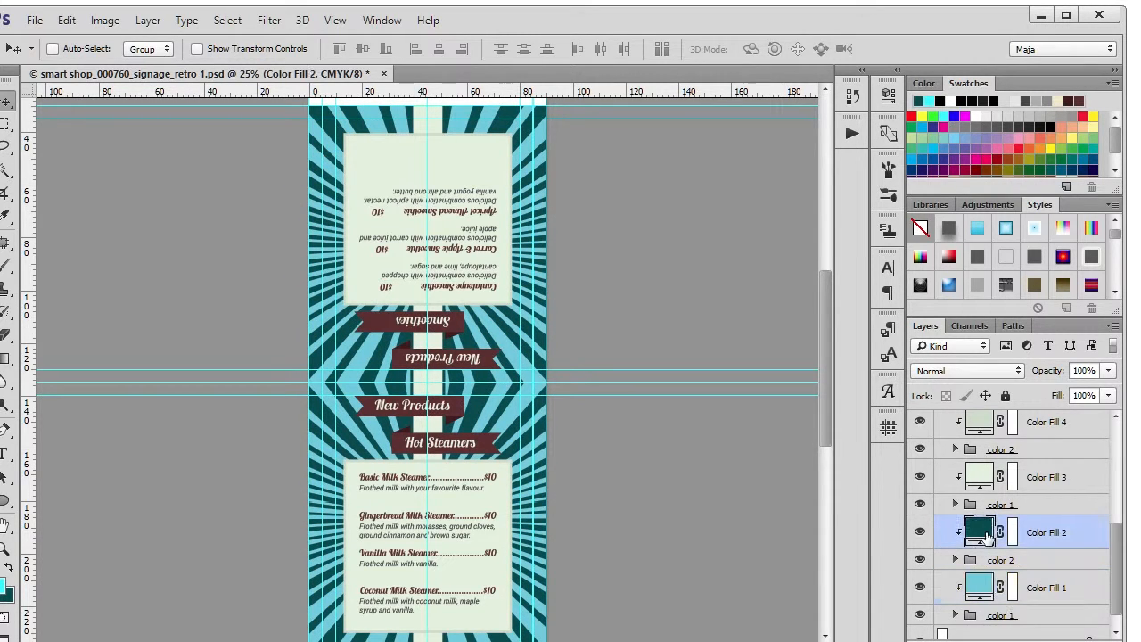
pyautogui.click(985, 481)
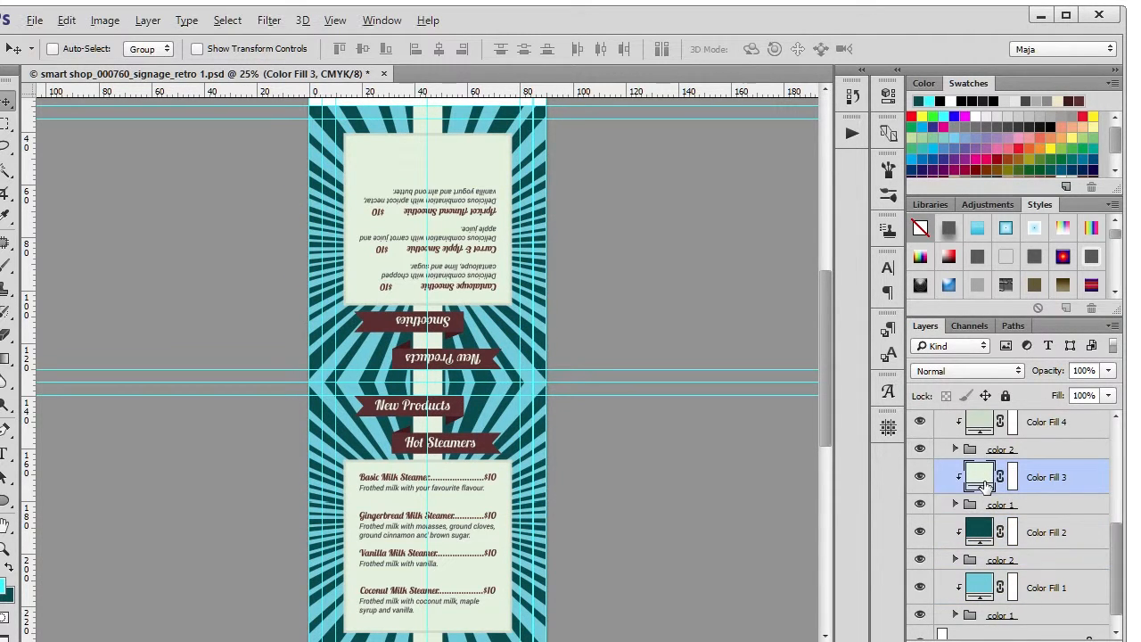
pyautogui.hotkey('alt', 'BackSpace')
pyautogui.scroll(2, 984, 484)
# Step: Recolor the Color Fill 4 layer, the border of the menu boxes, to a muted olive green with 36% saturation and 46% brightness
pyautogui.click(988, 489)
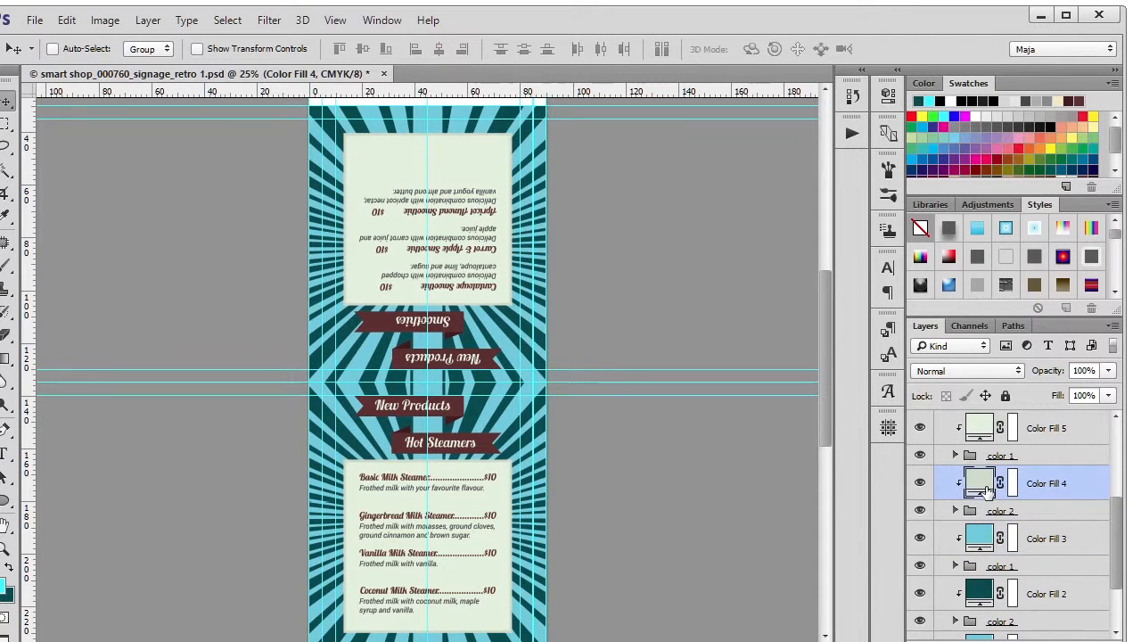
pyautogui.hotkey('alt', 'BackSpace')
pyautogui.doubleClick(981, 484)
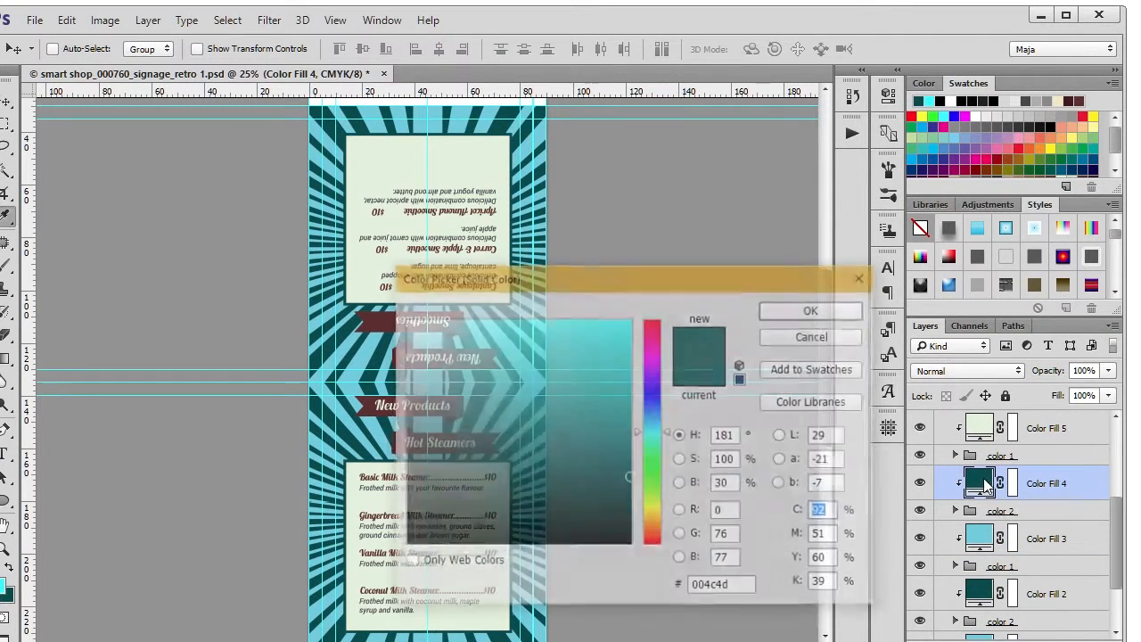
pyautogui.moveTo(550, 436); pyautogui.dragTo(485, 441)
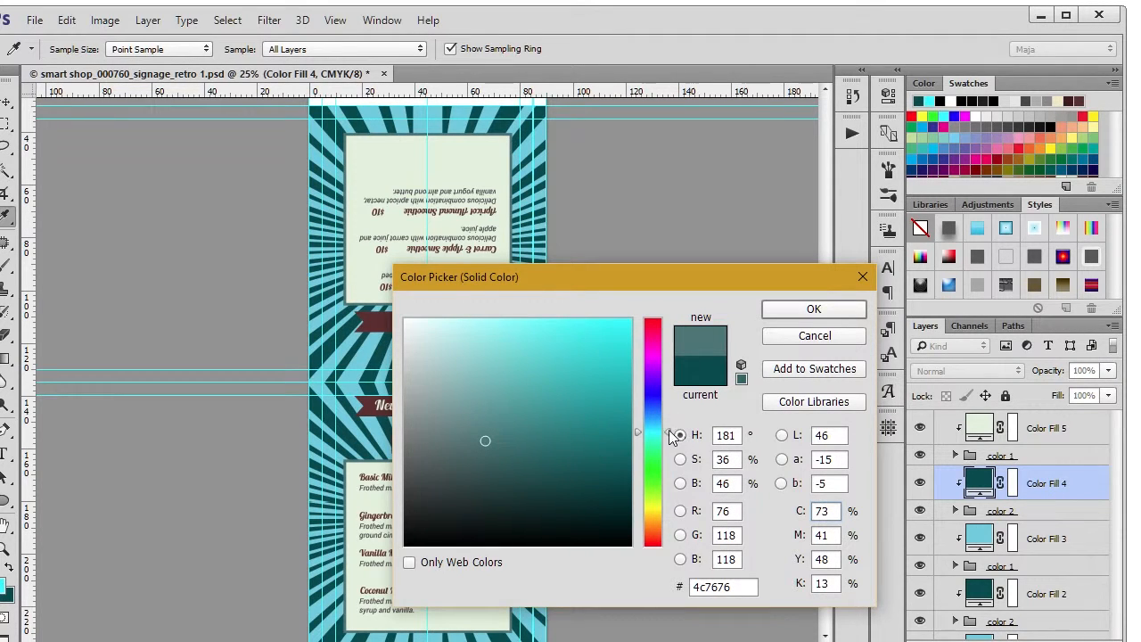
pyautogui.click(669, 496)
pyautogui.click(806, 310)
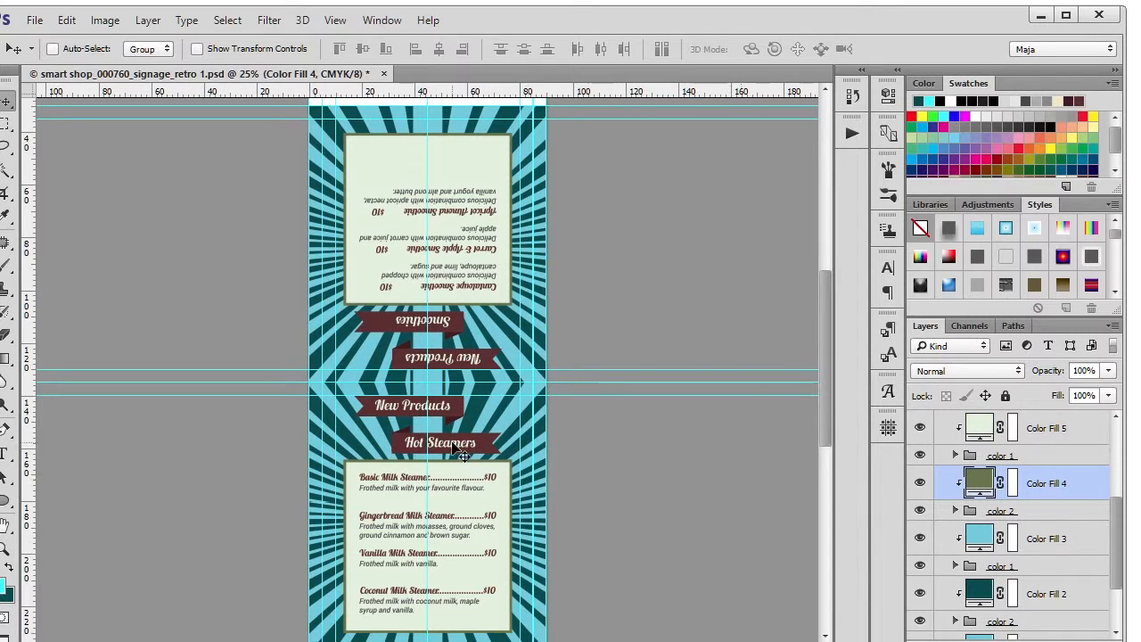
# Step: Expand the text group, select its Color Fill 8 layer and display the paragraph styles
pyautogui.scroll(-2, 461, 453)
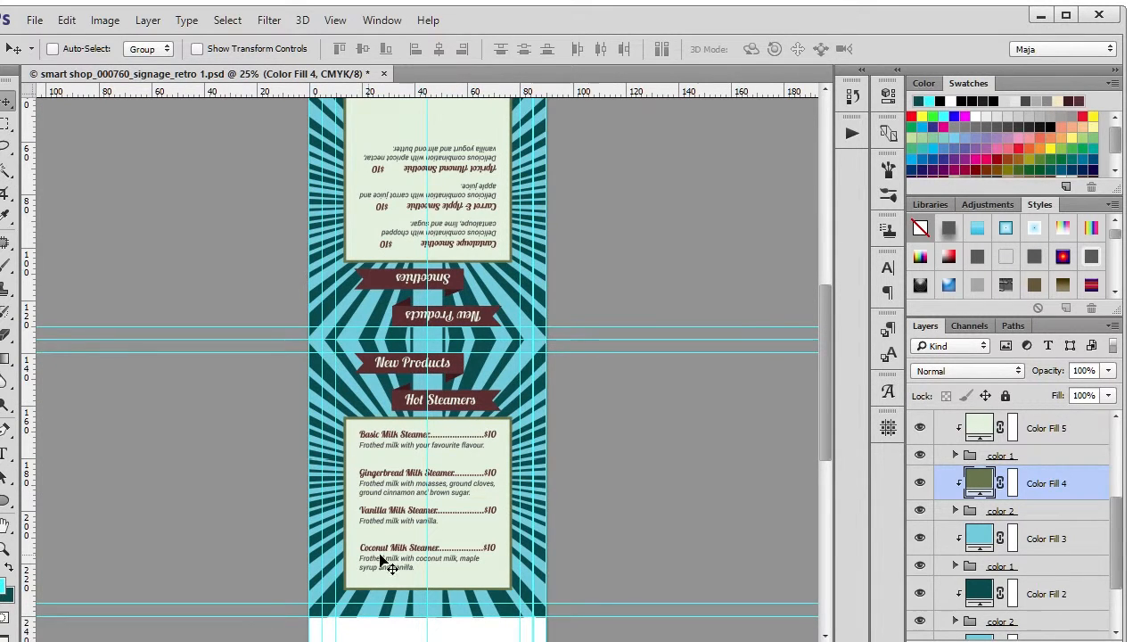
pyautogui.scroll(3, 387, 510)
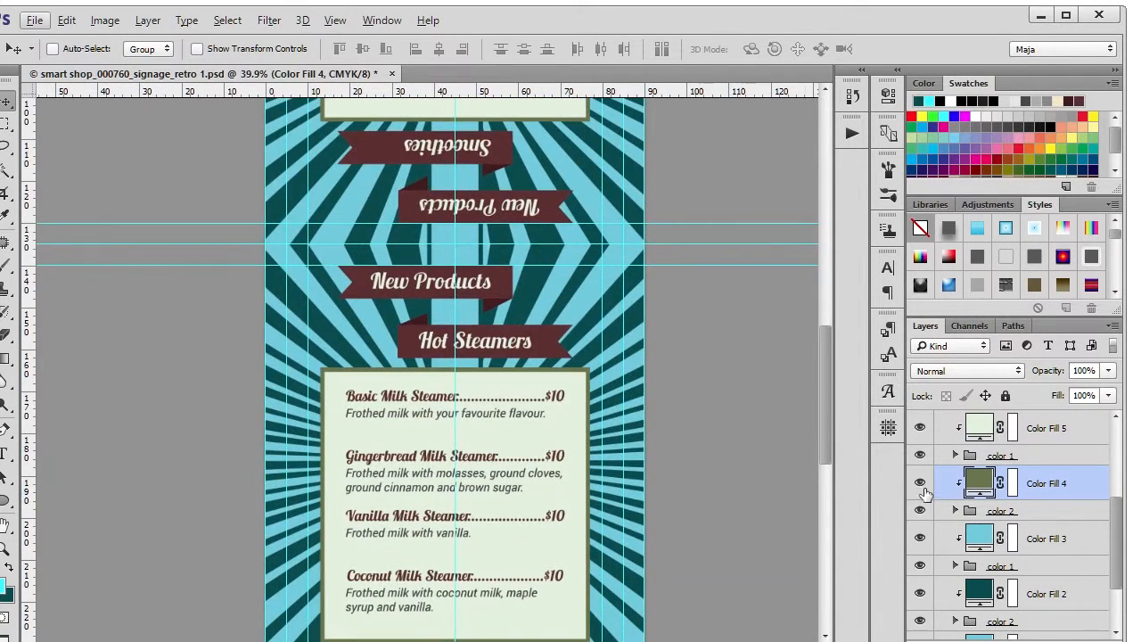
pyautogui.scroll(2, 945, 499)
pyautogui.scroll(2, 945, 471)
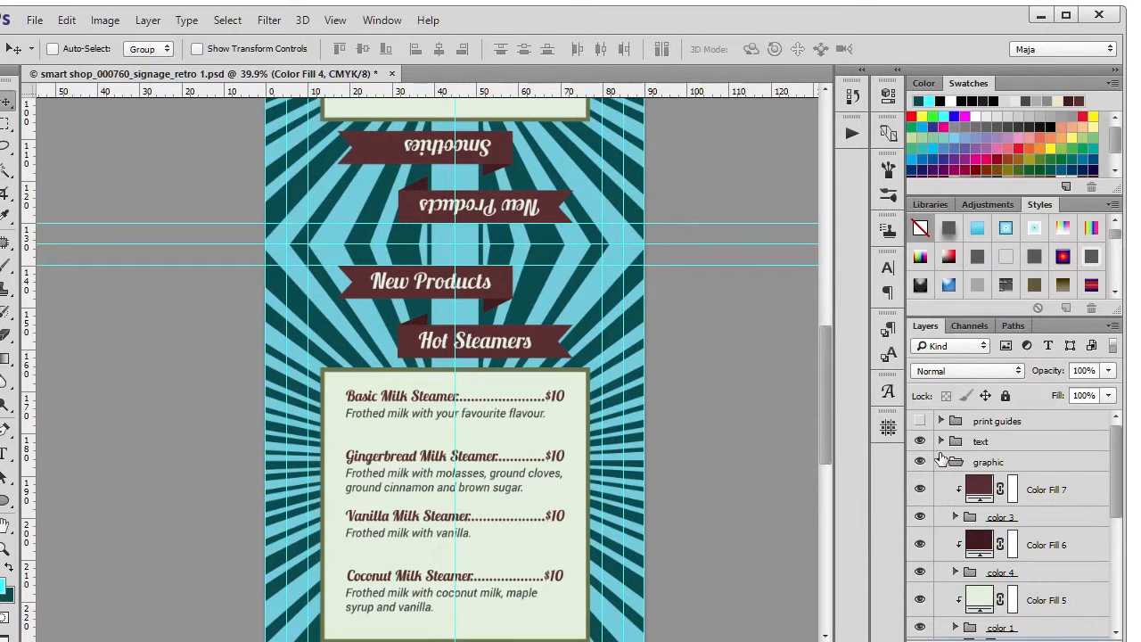
pyautogui.click(945, 460)
pyautogui.click(942, 441)
pyautogui.click(979, 468)
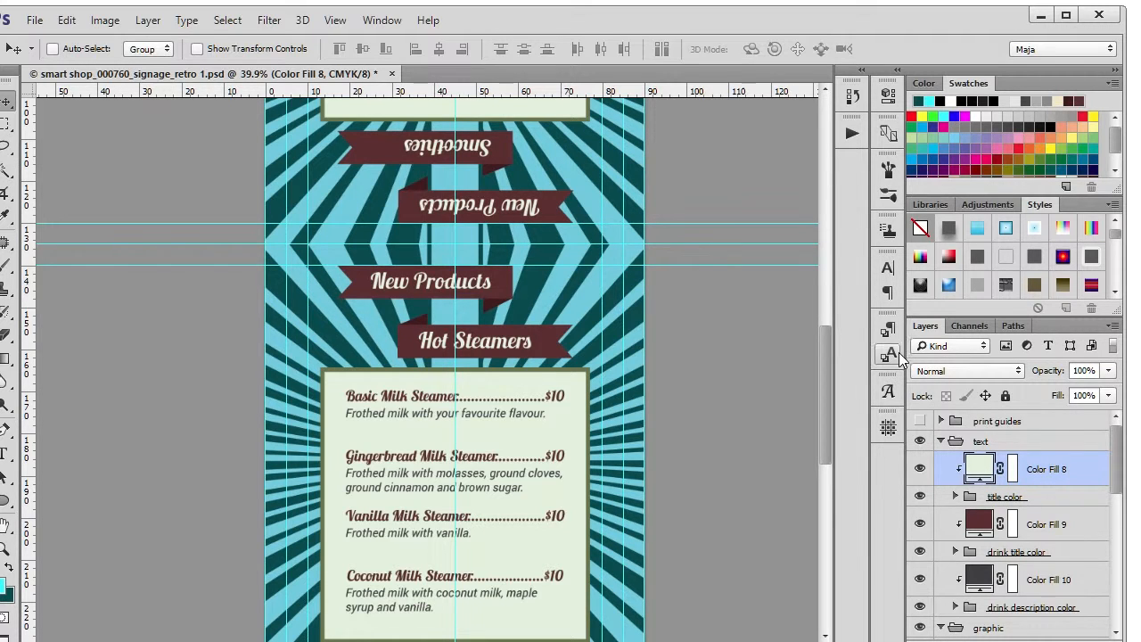
pyautogui.click(888, 329)
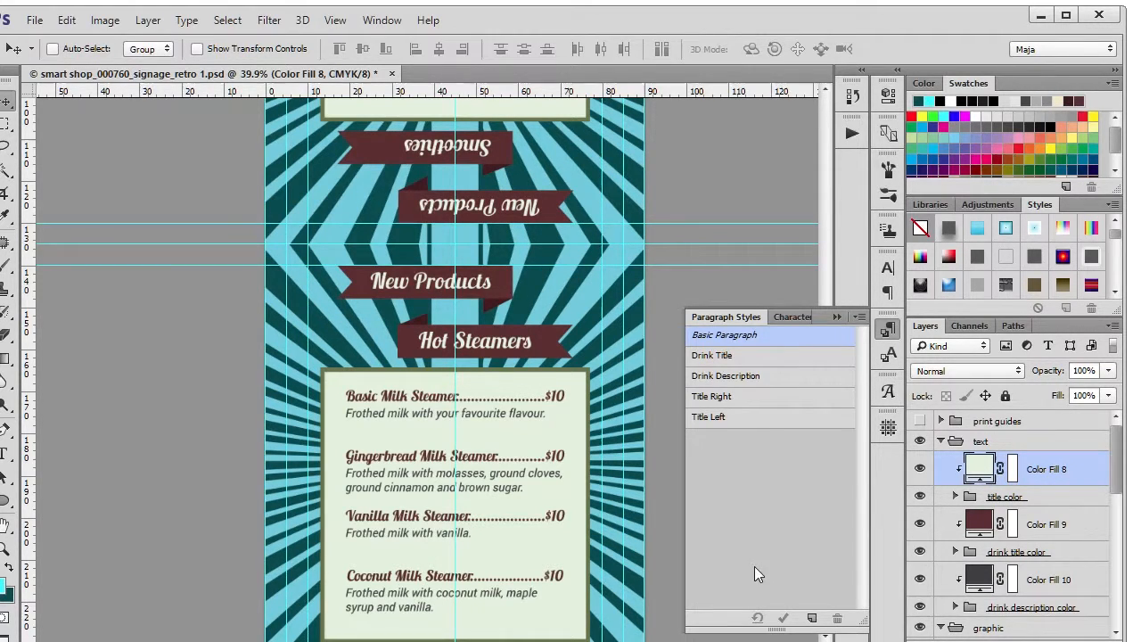
# Step: Change the font family of the Title Right paragraph style to Minion Pro
pyautogui.click(758, 401)
pyautogui.doubleClick(757, 400)
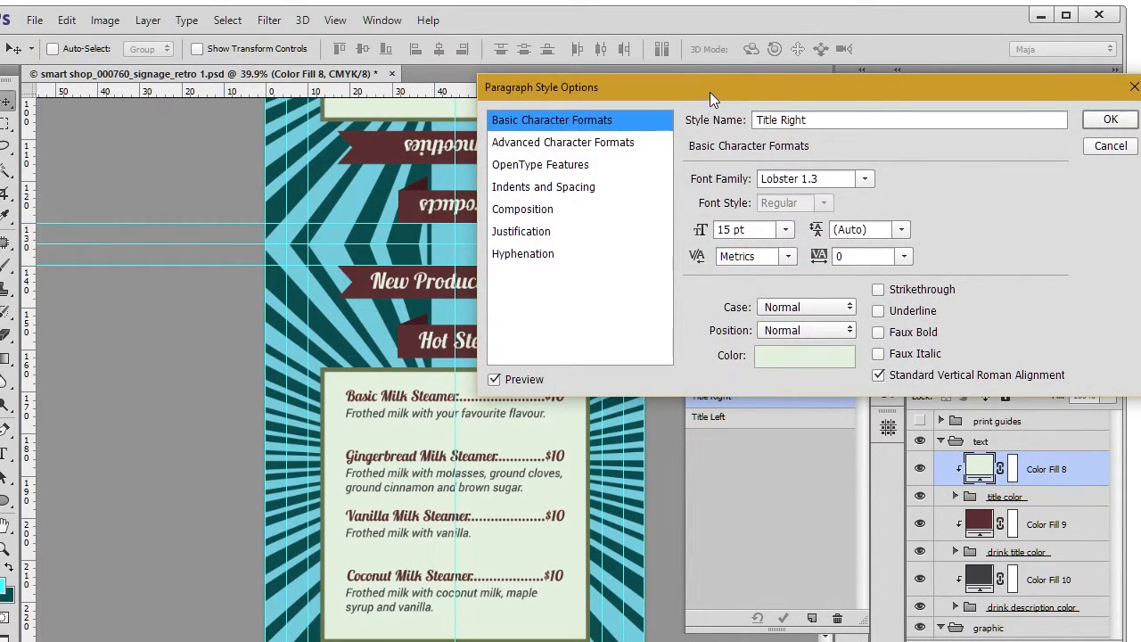
pyautogui.moveTo(709, 93); pyautogui.dragTo(727, 34)
pyautogui.click(598, 88)
pyautogui.click(622, 62)
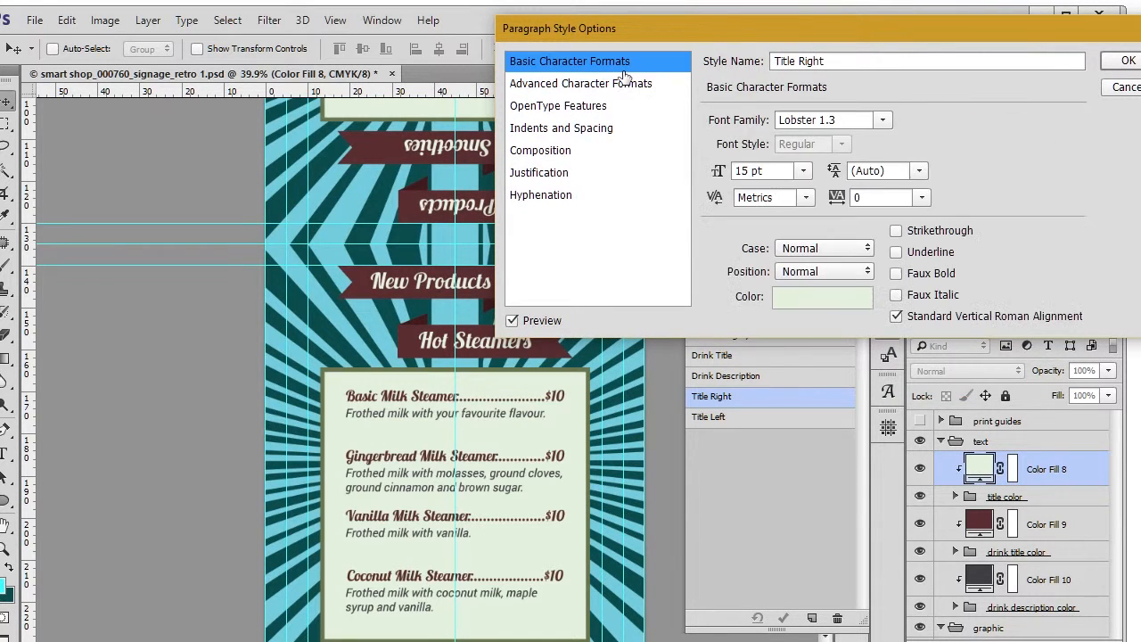
pyautogui.click(882, 120)
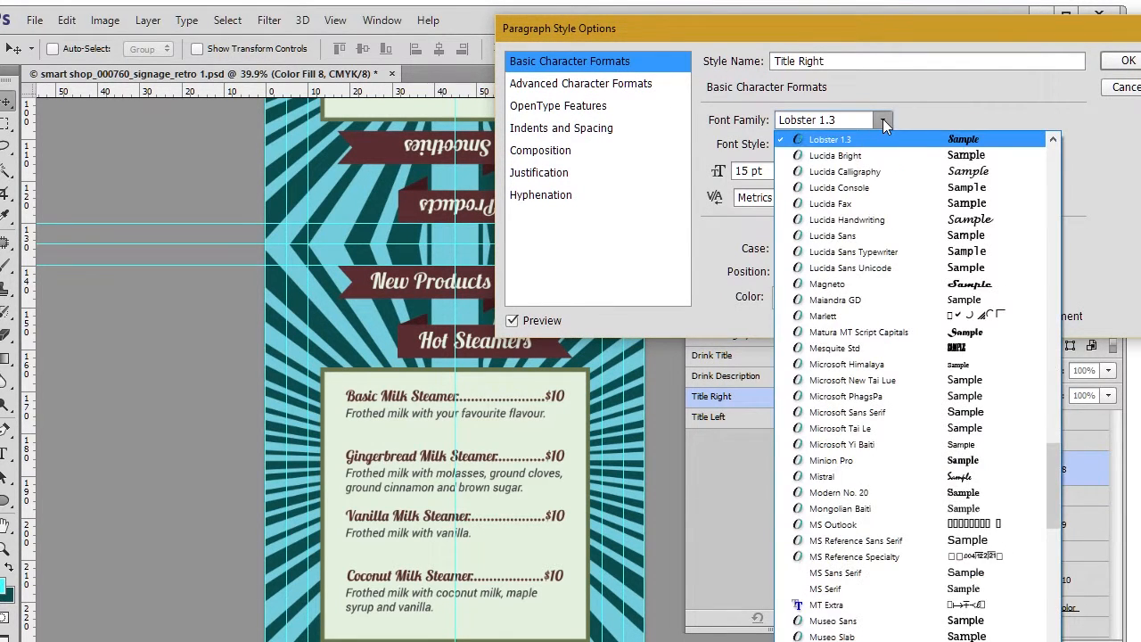
pyautogui.click(872, 456)
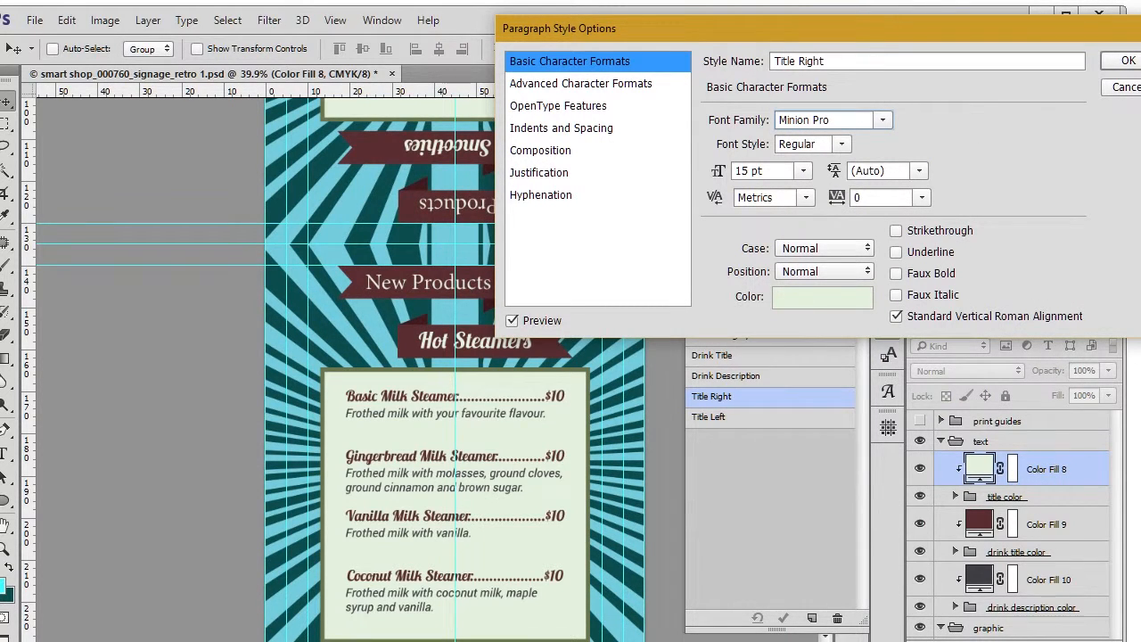
pyautogui.click(1128, 60)
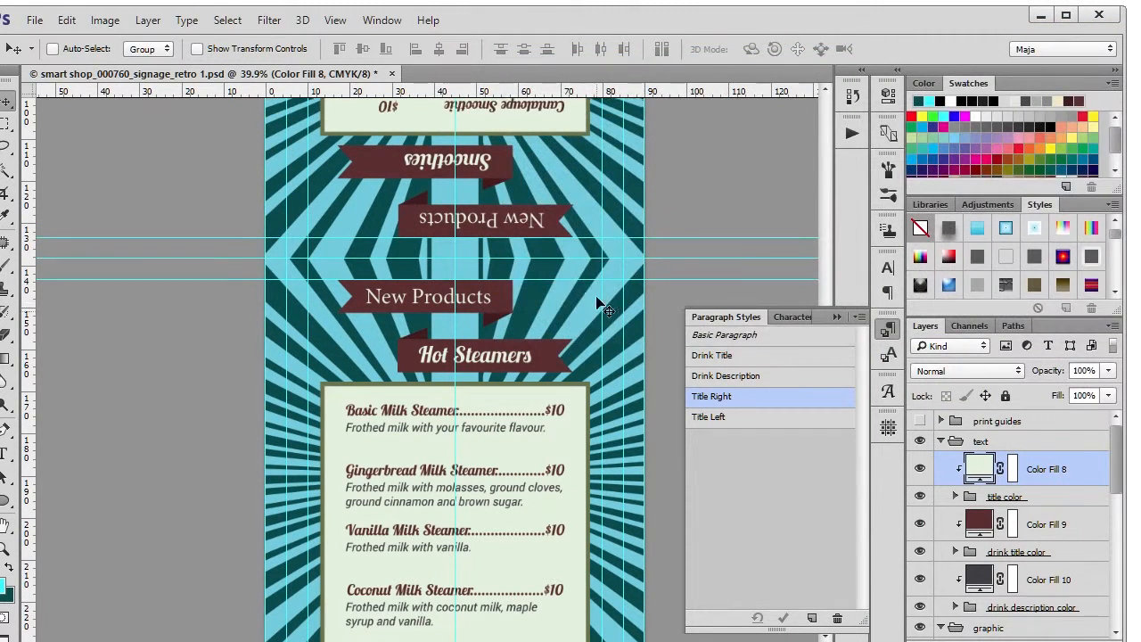
pyautogui.scroll(3, 598, 300)
pyautogui.scroll(5, 584, 277)
pyautogui.scroll(-2, 597, 284)
pyautogui.scroll(-5, 629, 301)
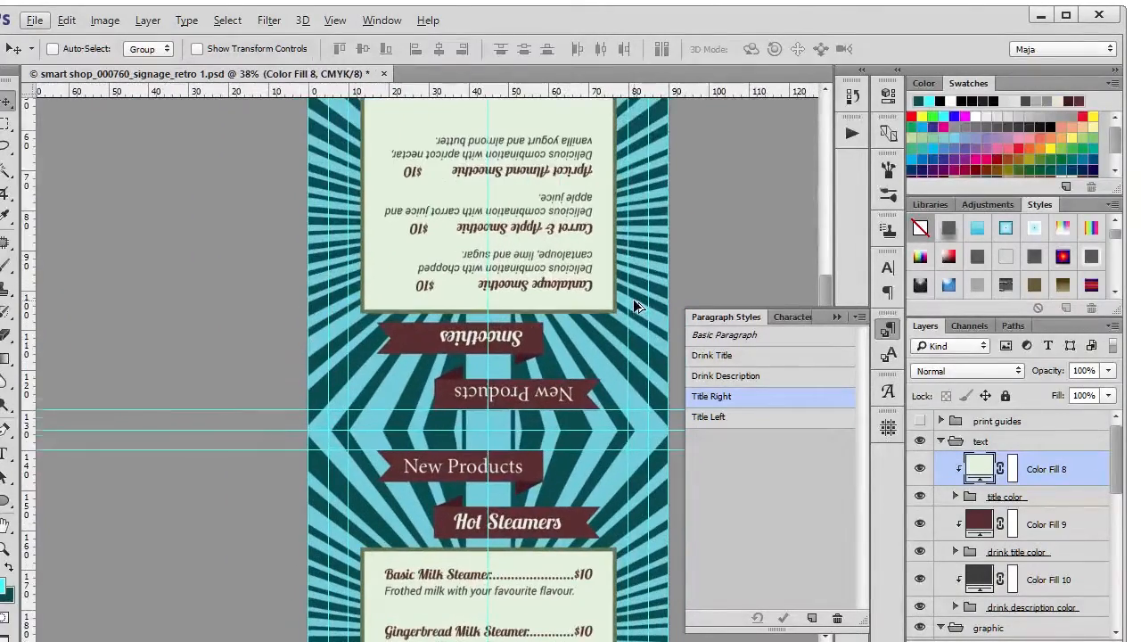
pyautogui.scroll(-3, 637, 304)
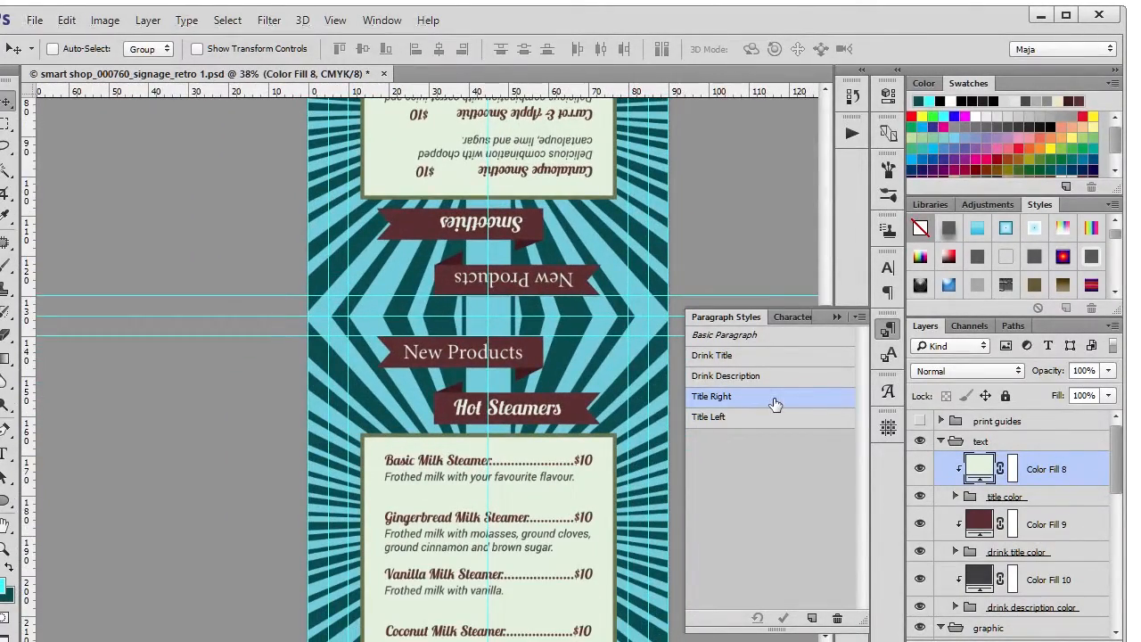
pyautogui.doubleClick(775, 404)
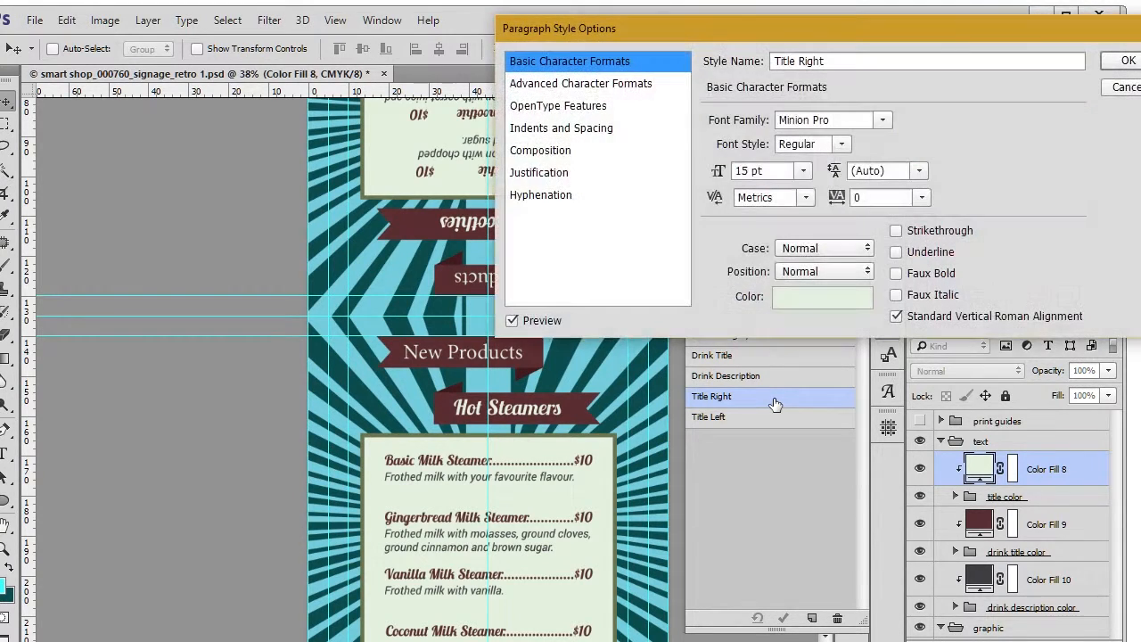
pyautogui.click(886, 120)
pyautogui.click(861, 141)
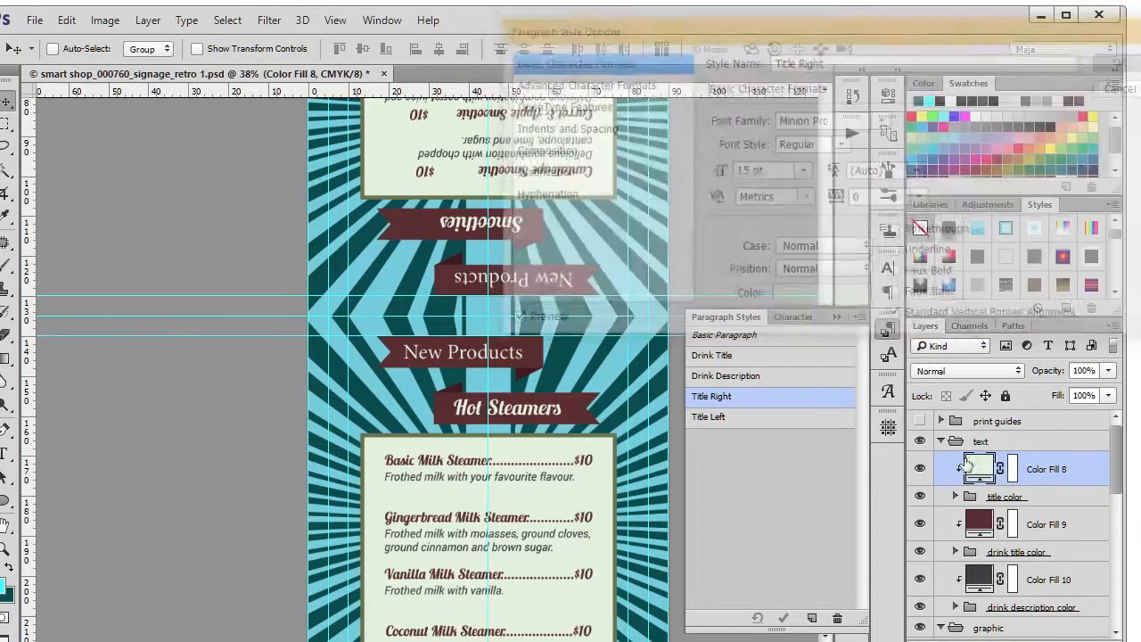
# Step: Expand the title color group and examine the New Products titles on the banners up close
pyautogui.click(956, 495)
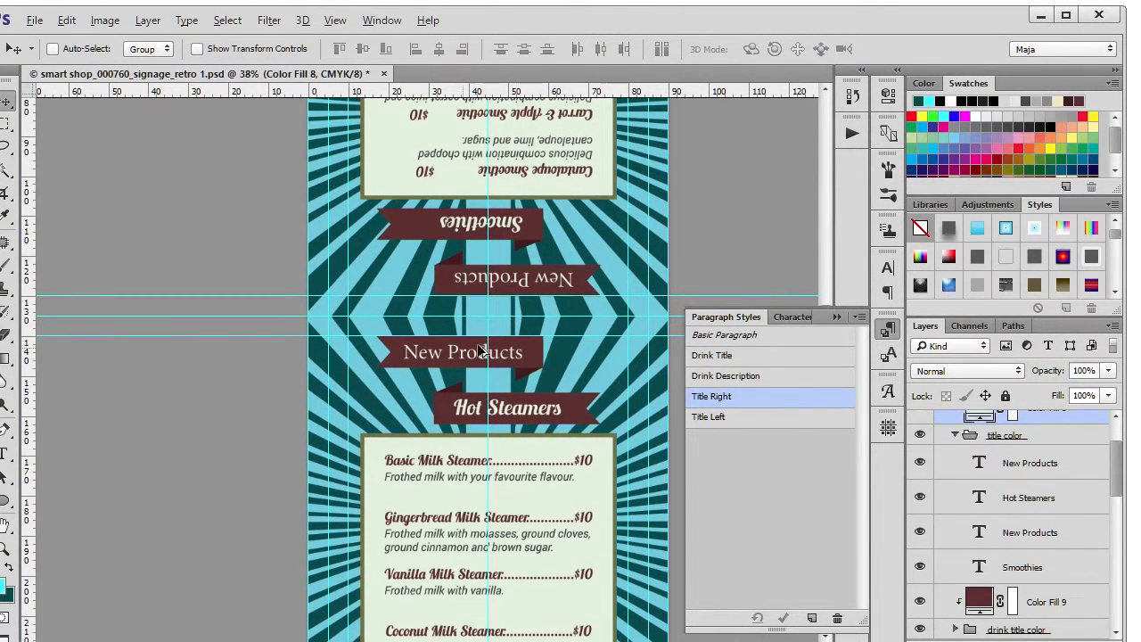
pyautogui.scroll(2, 476, 345)
pyautogui.scroll(1, 593, 232)
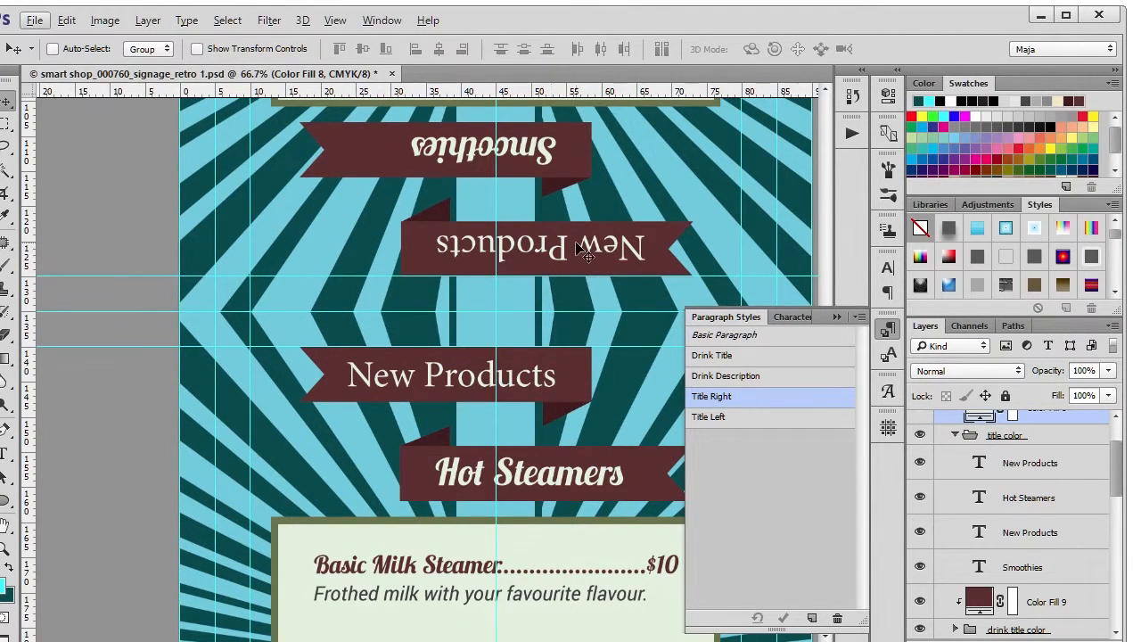
pyautogui.scroll(2, 575, 245)
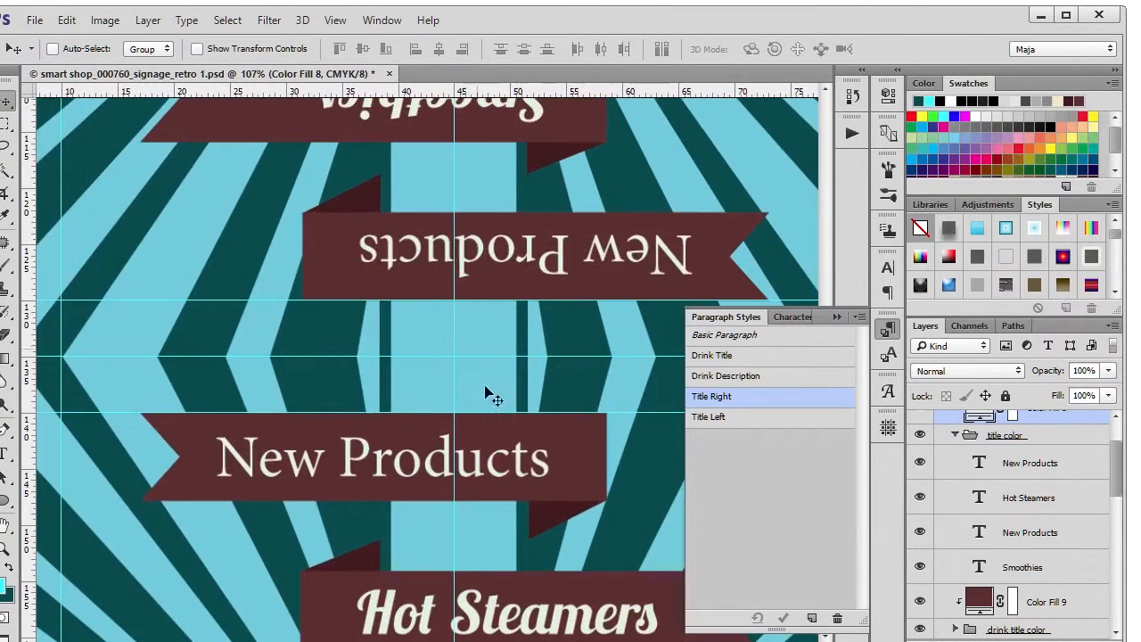
pyautogui.scroll(-1, 517, 371)
pyautogui.scroll(-3, 517, 370)
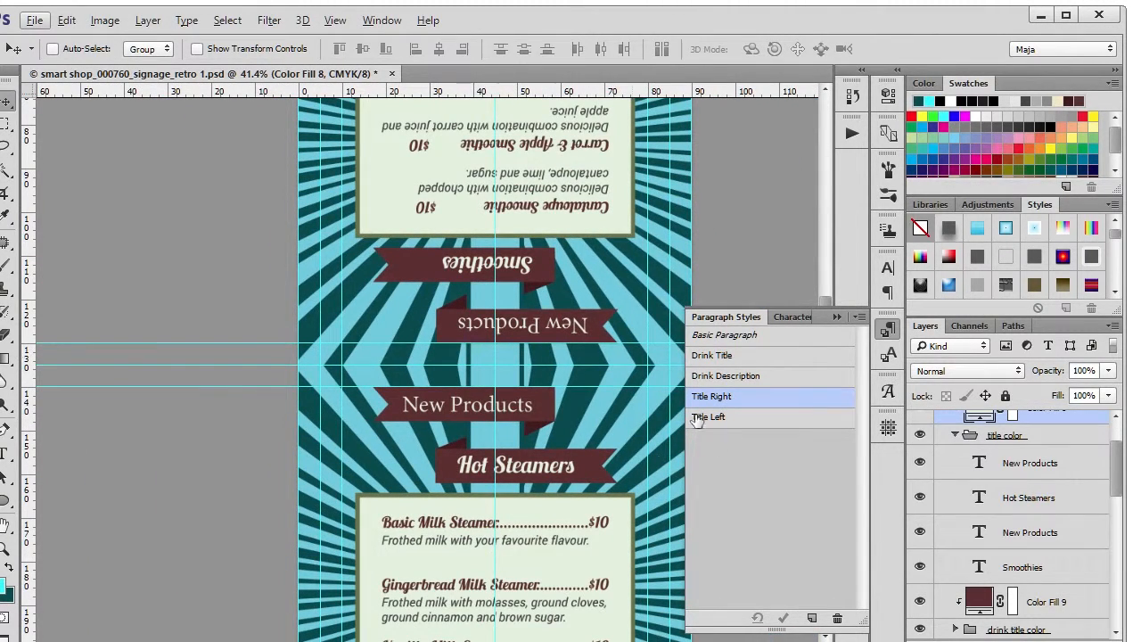
# Step: Review the Title Right style's Advanced Character Formats and Indents and Spacing options, leave them without changes and collapse the paragraph styles
pyautogui.doubleClick(751, 398)
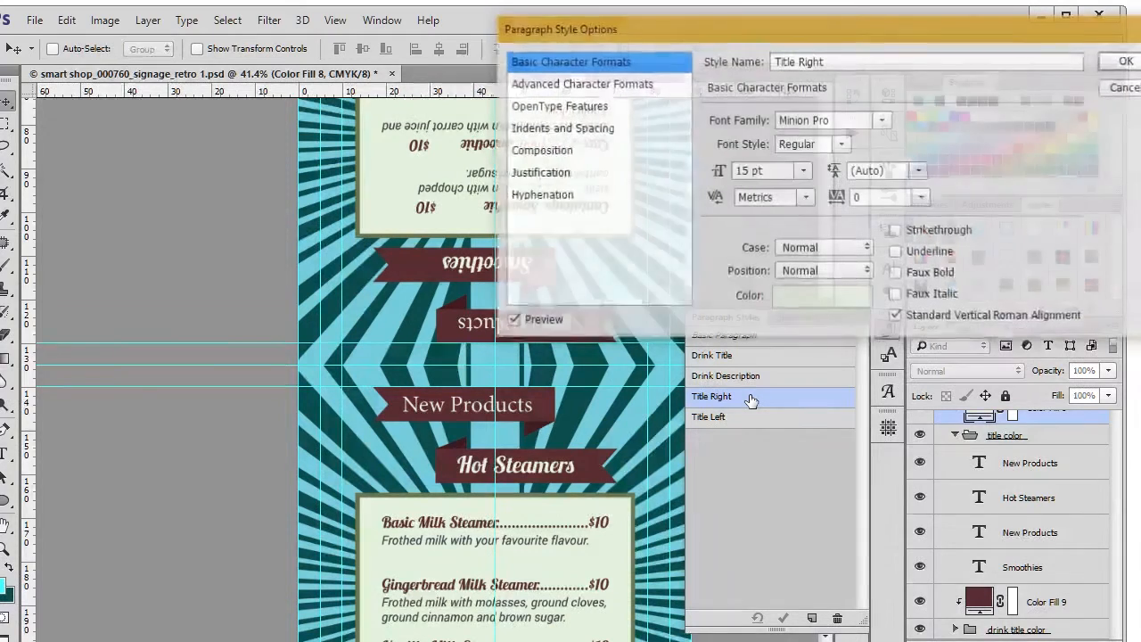
pyautogui.click(564, 85)
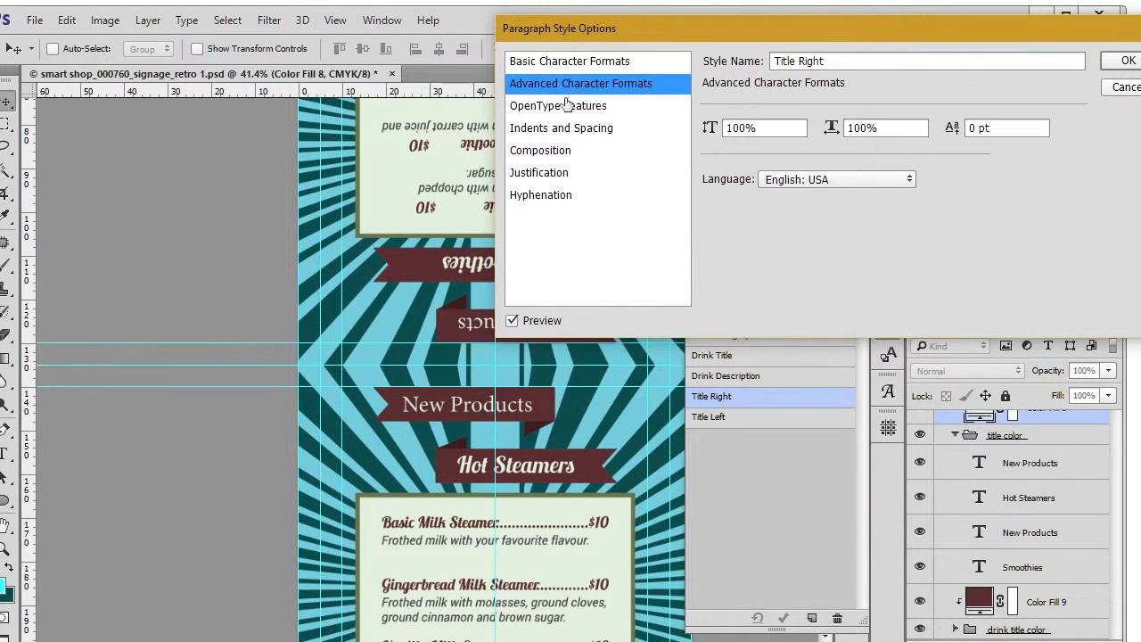
pyautogui.click(603, 129)
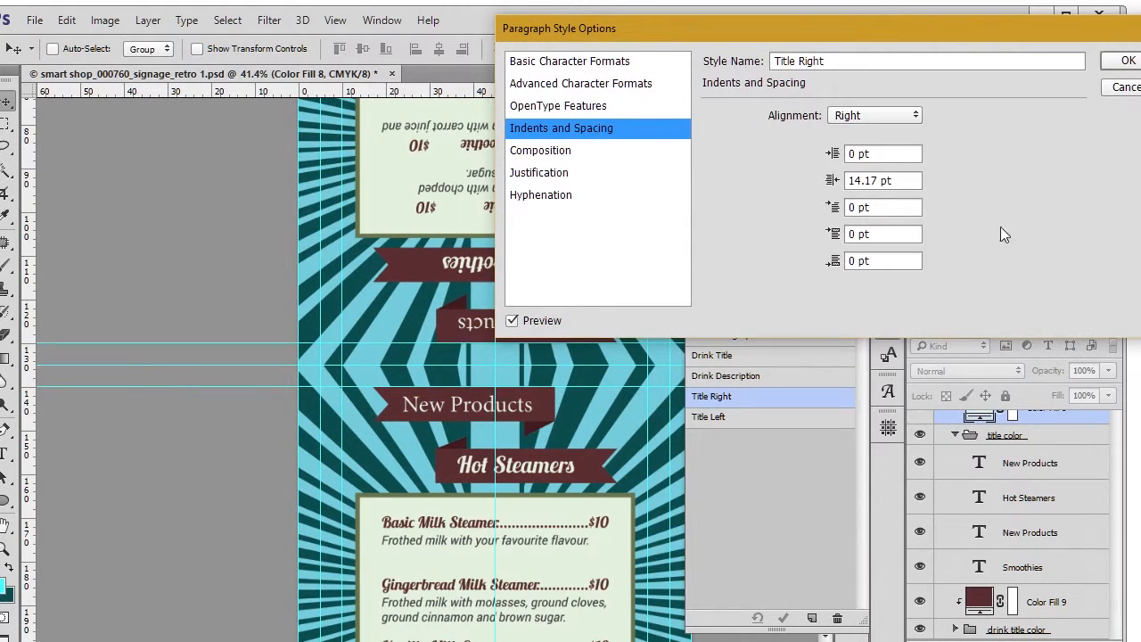
pyautogui.click(1124, 88)
pyautogui.click(890, 331)
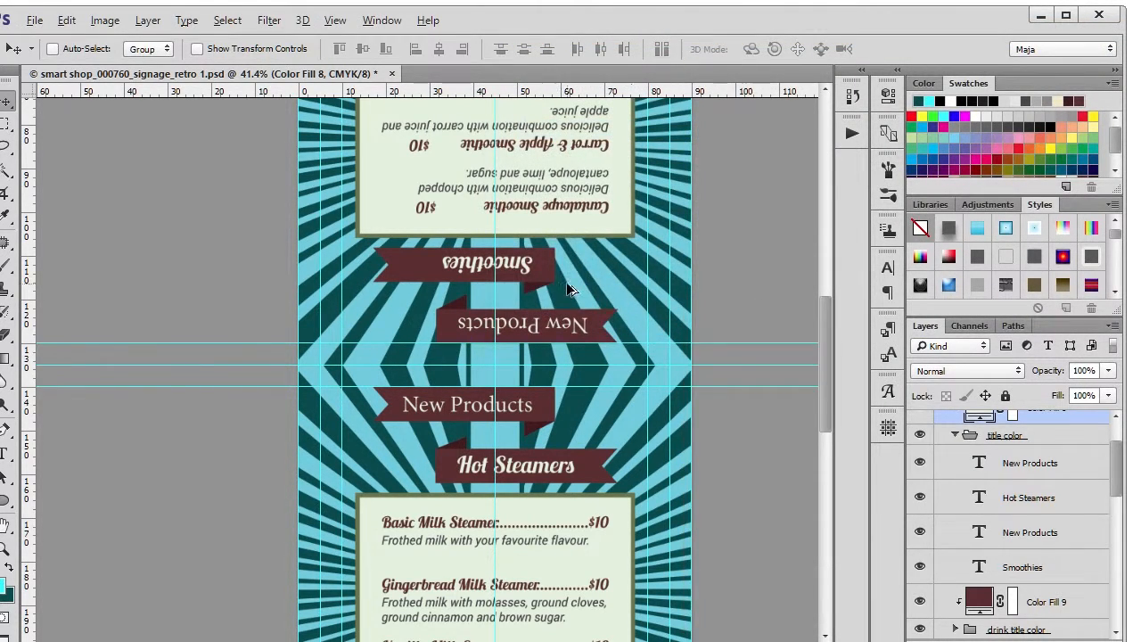
pyautogui.scroll(-5, 772, 262)
pyautogui.scroll(2, 772, 262)
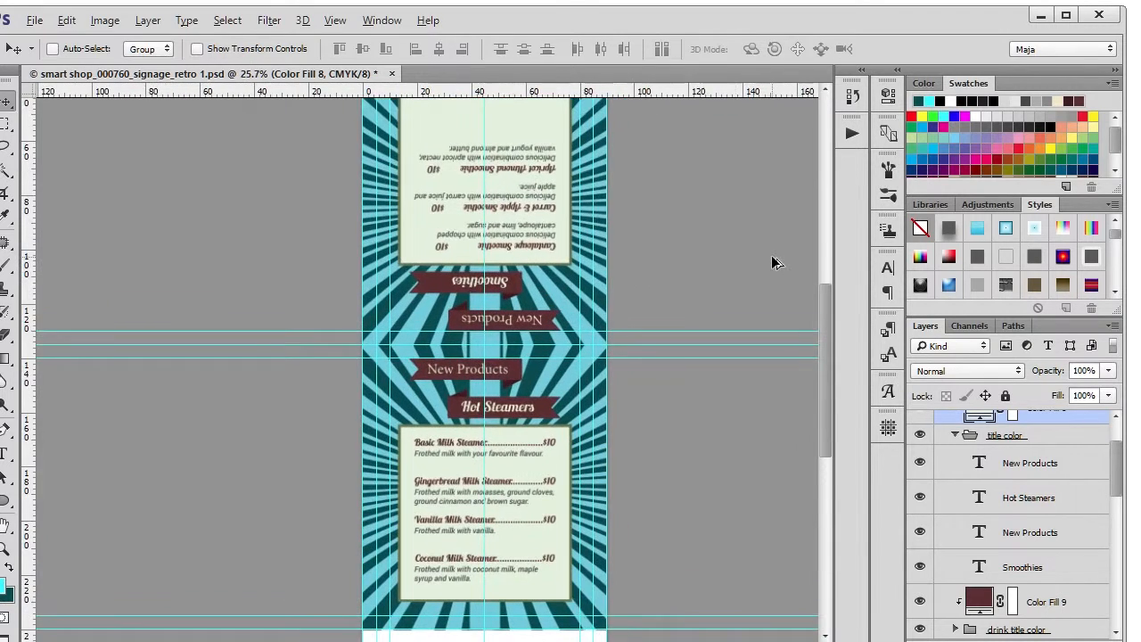